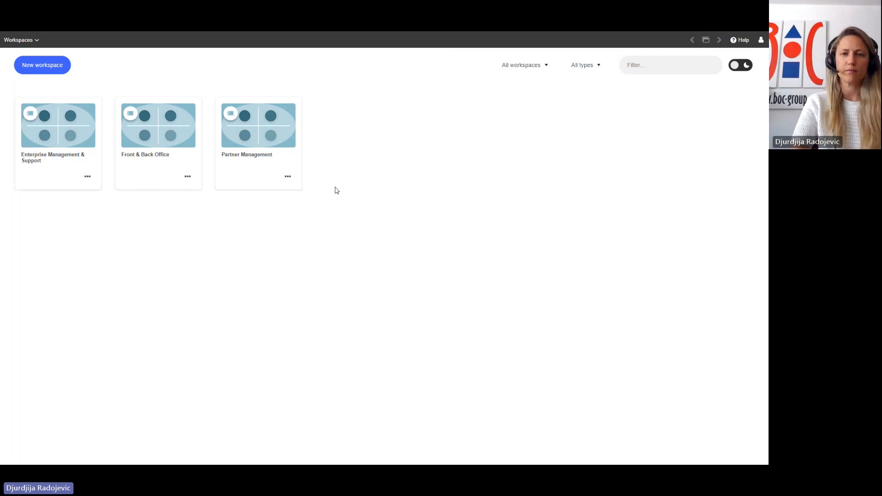
click(33, 40)
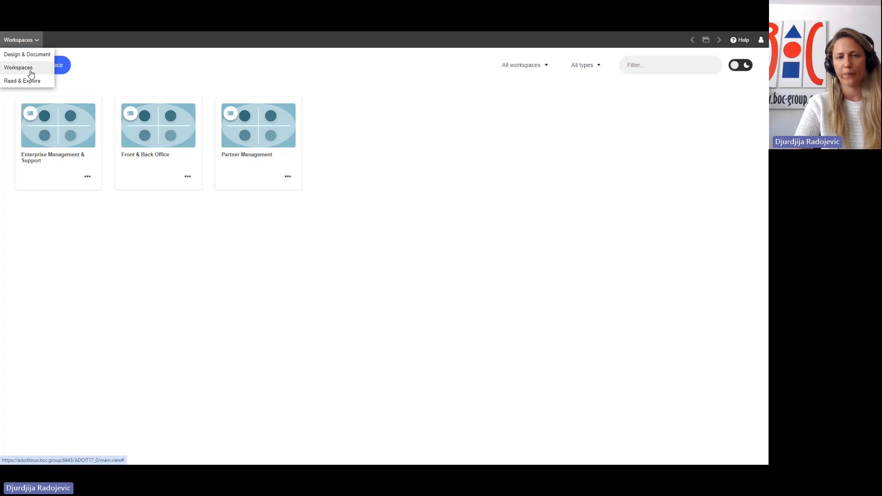
click(406, 209)
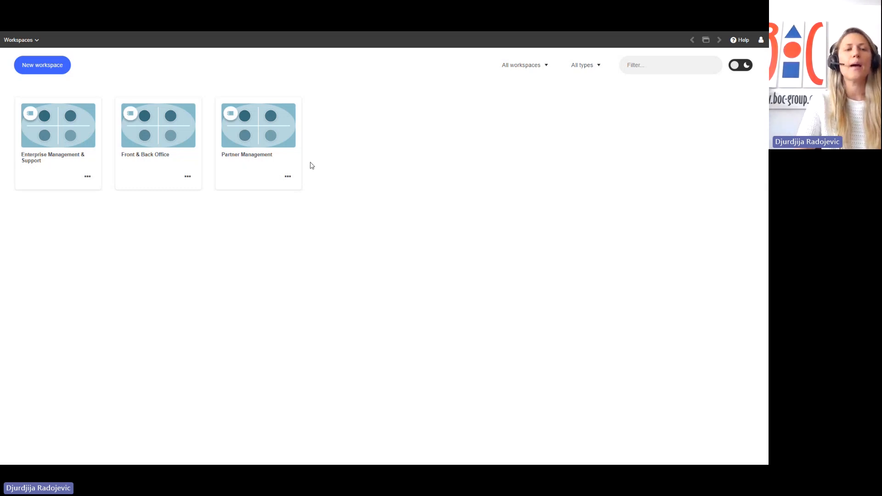
Start a new workspace from the Capability-based Roadmap template and name it "Capability-based Roadmap"
click(42, 73)
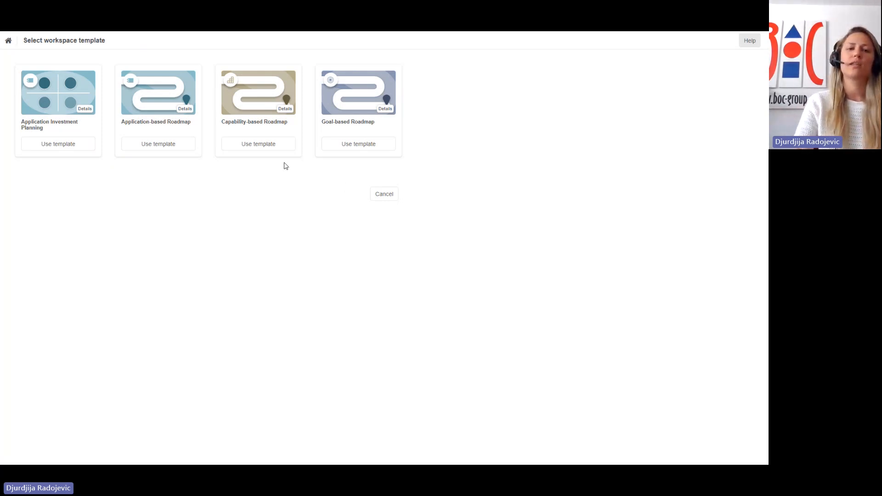
click(260, 148)
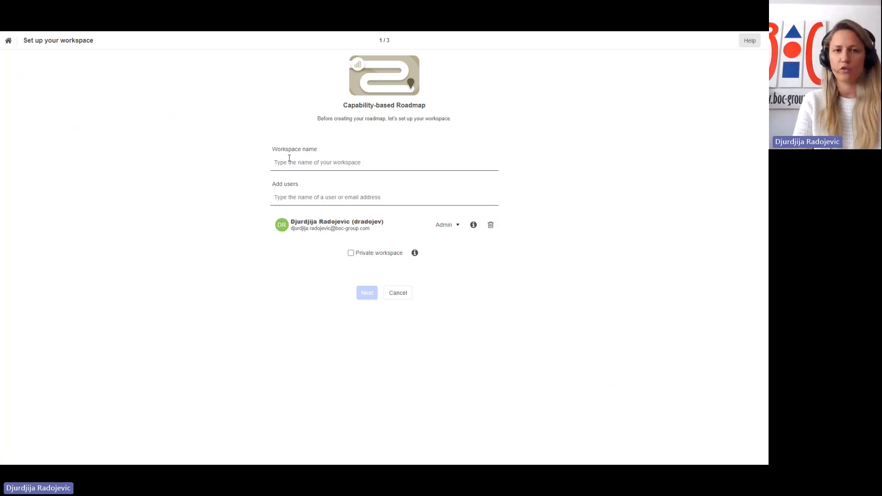
click(302, 165)
text(Capab)
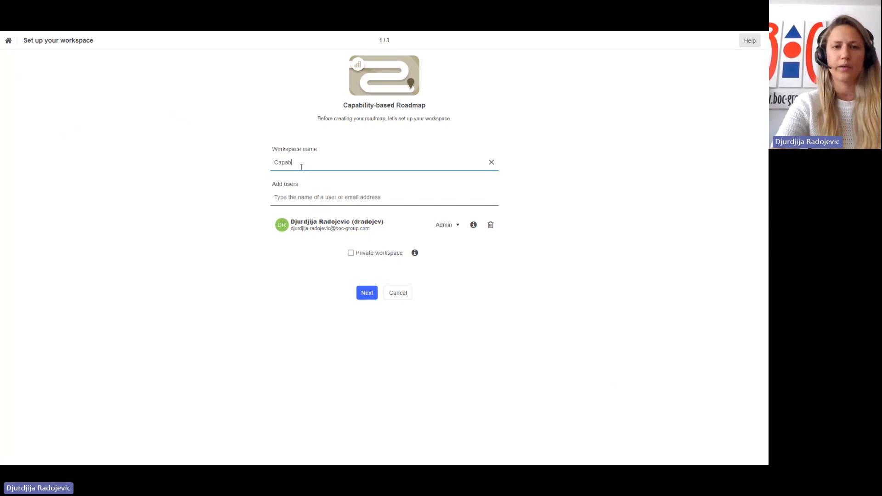
text(ility-ba)
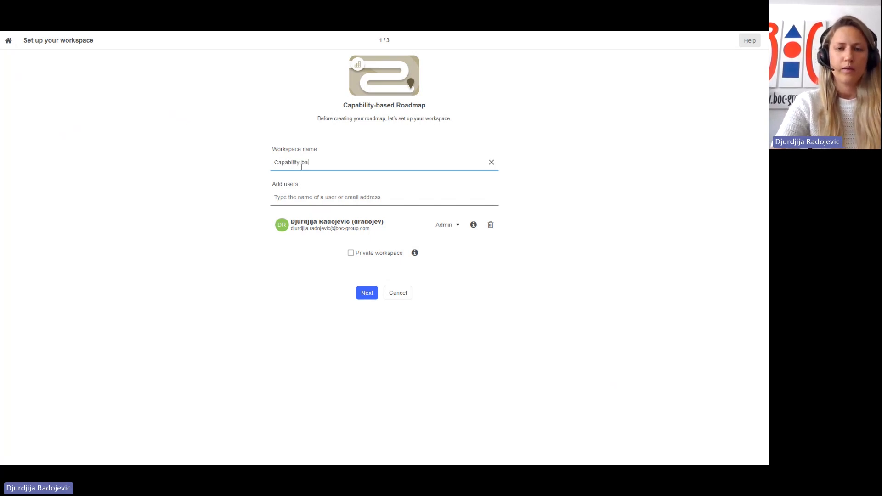
text(sed Road)
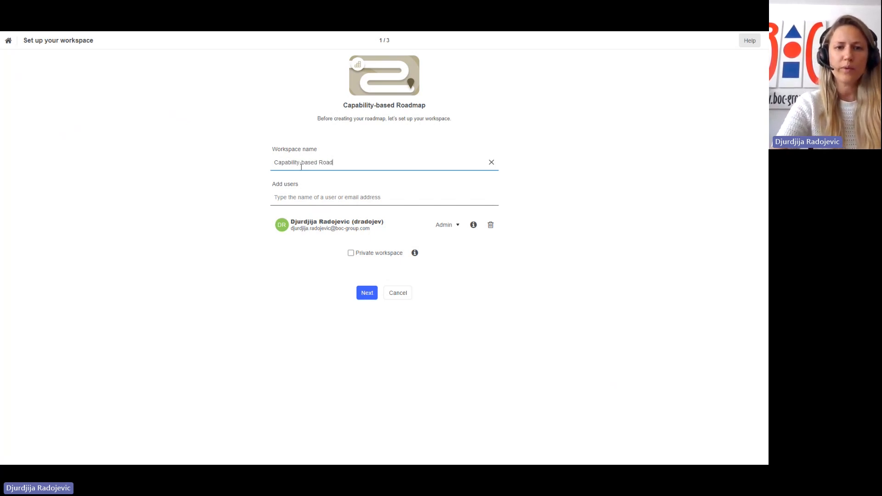
text(map)
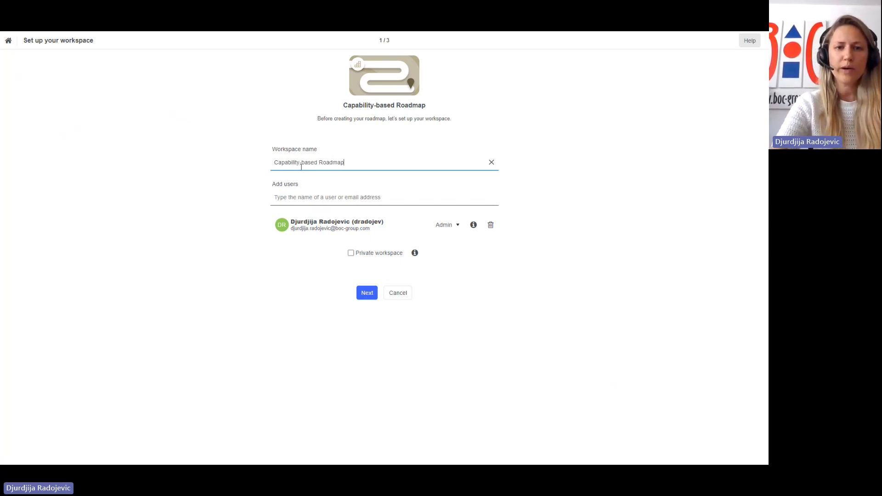
Add the owner and process demo users to the workspace as members
click(308, 199)
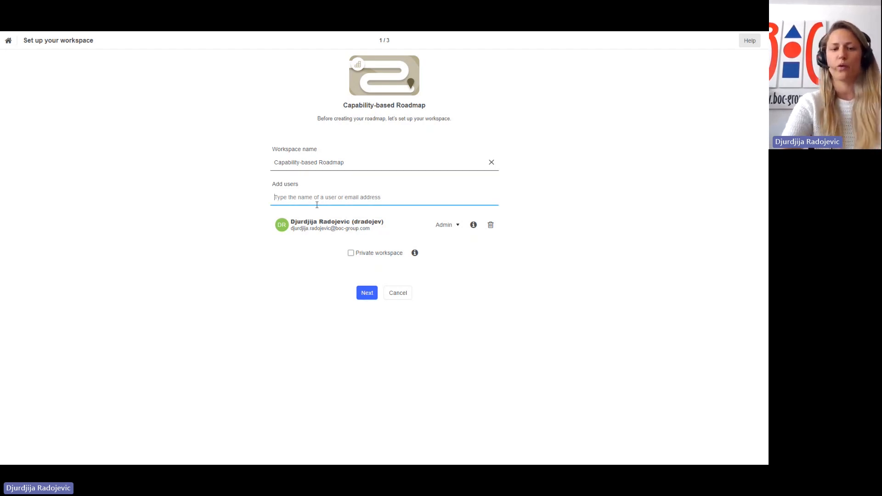
text(owen)
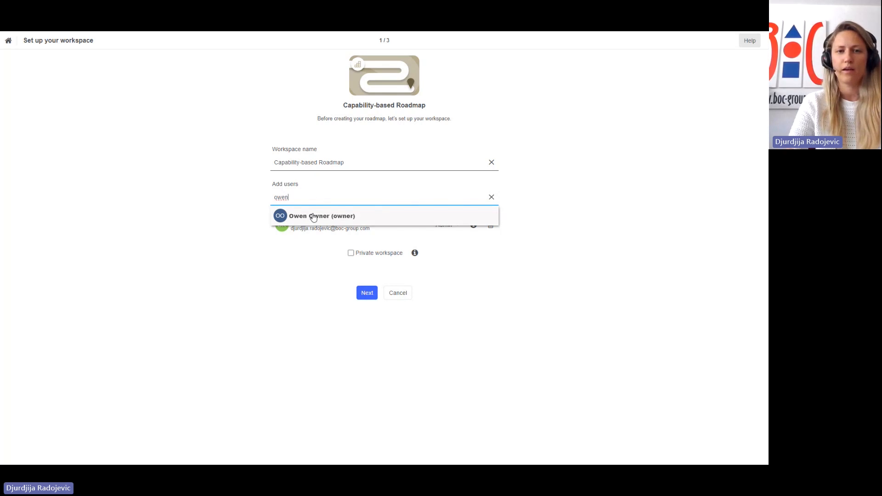
click(323, 216)
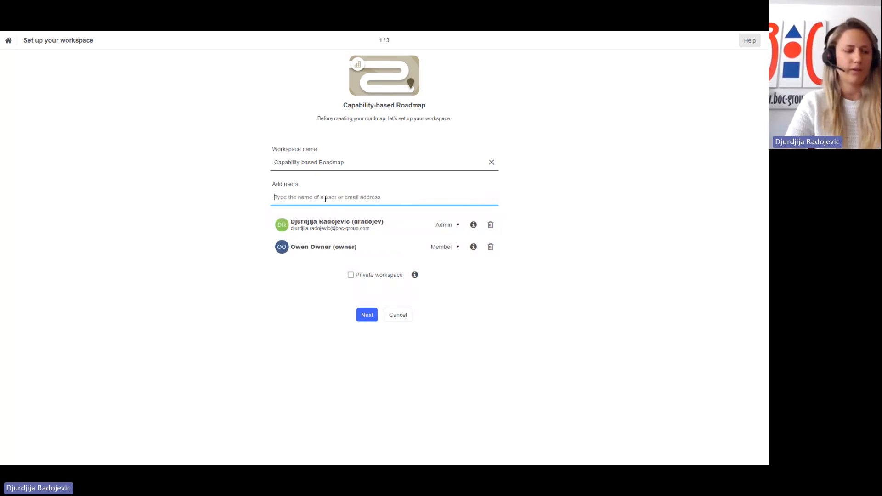
text(cao)
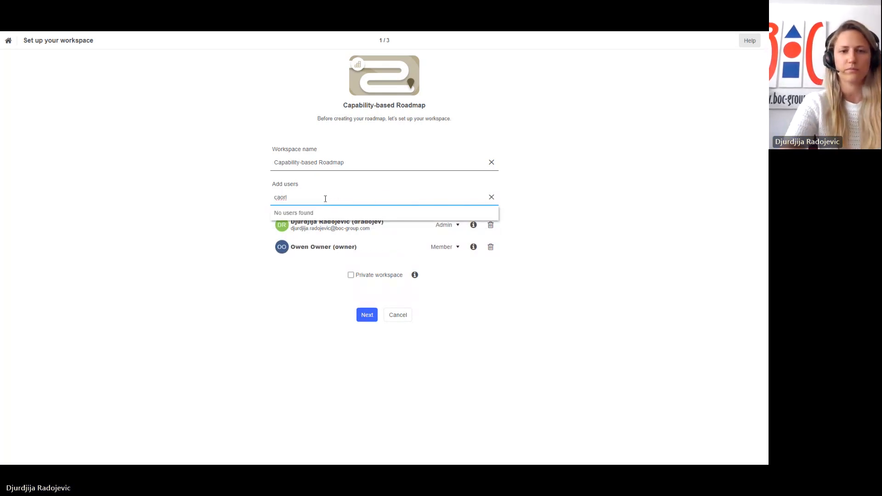
key(BackSpace)
text(l)
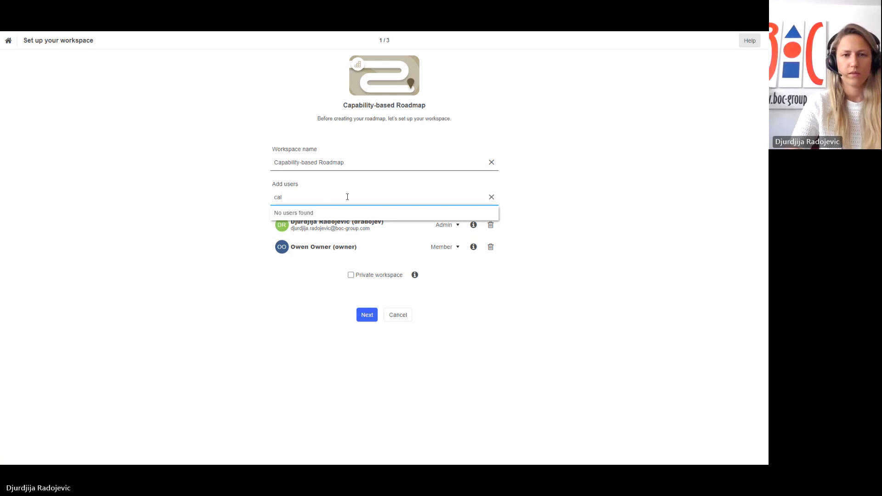
key(BackSpace)
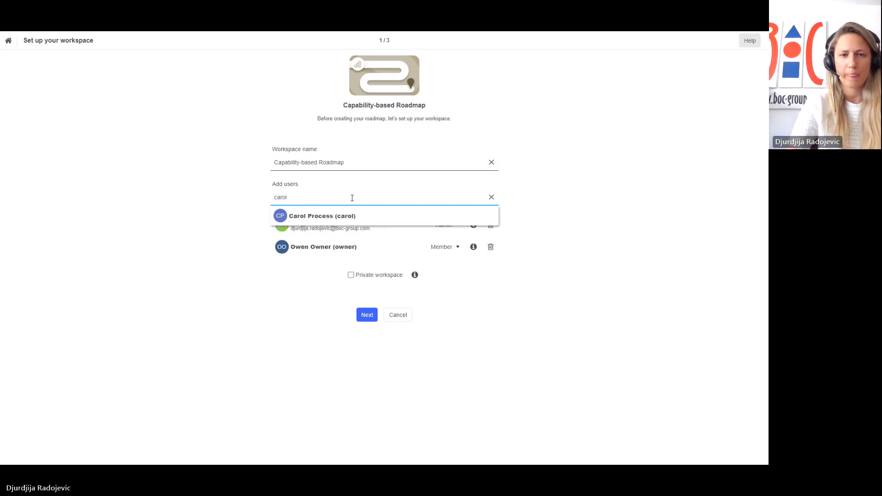
click(355, 223)
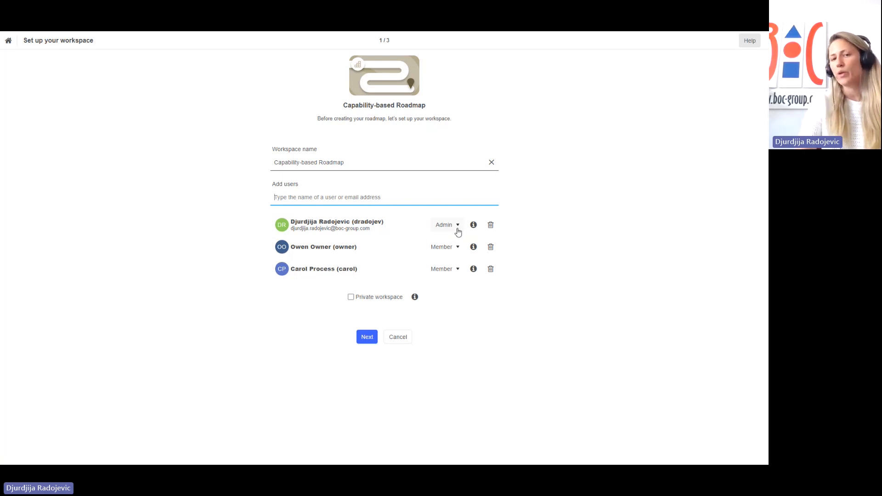
click(457, 248)
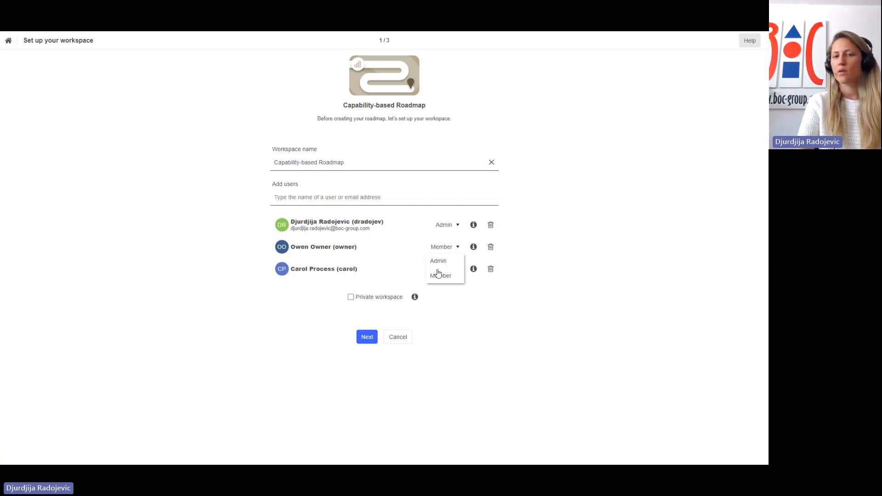
click(491, 346)
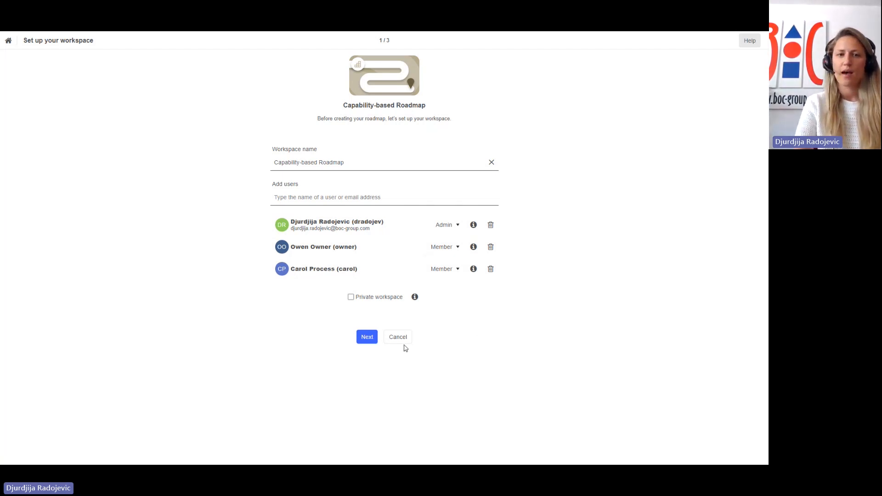
Create the workspace with Capability as the element type and The Value vs. Effort Method for prioritization
click(367, 337)
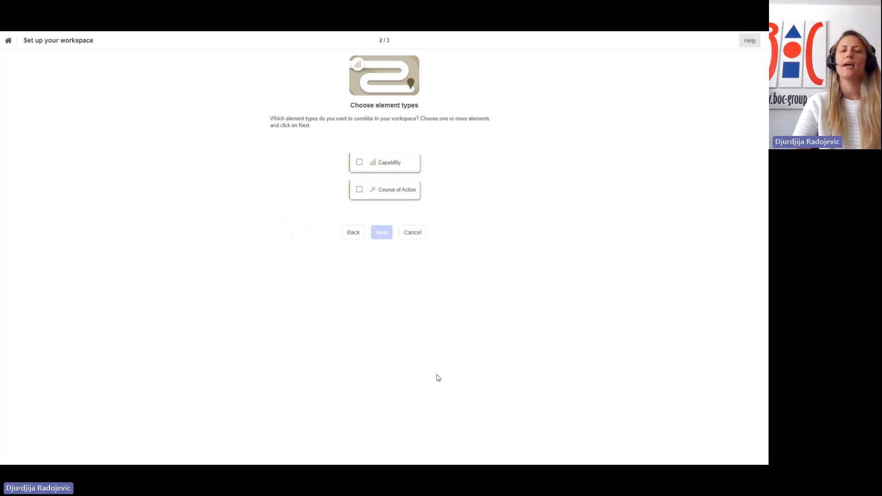
click(359, 162)
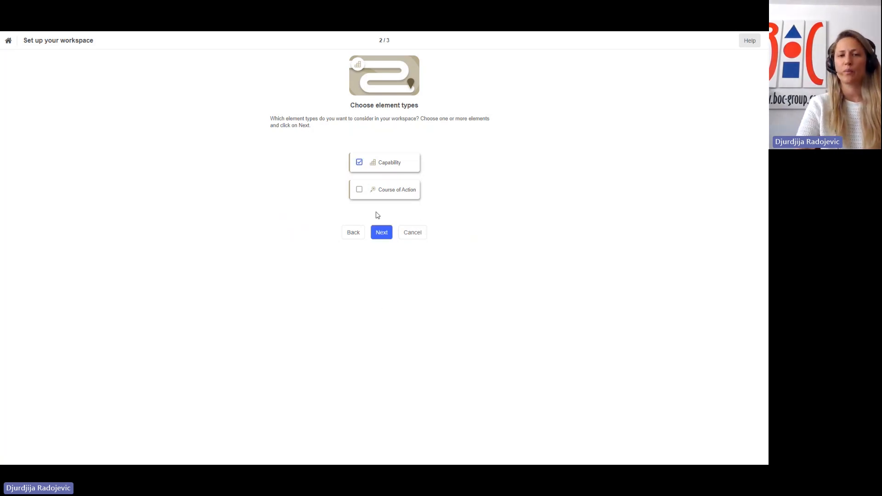
click(381, 234)
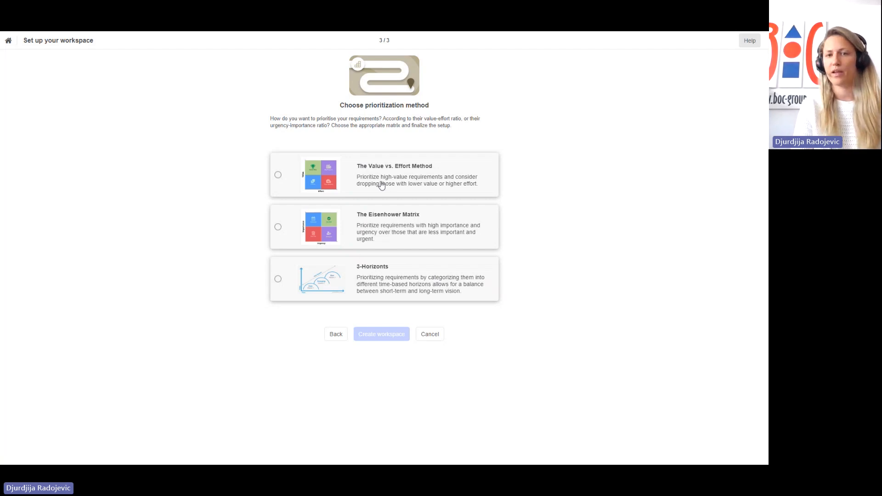
click(411, 188)
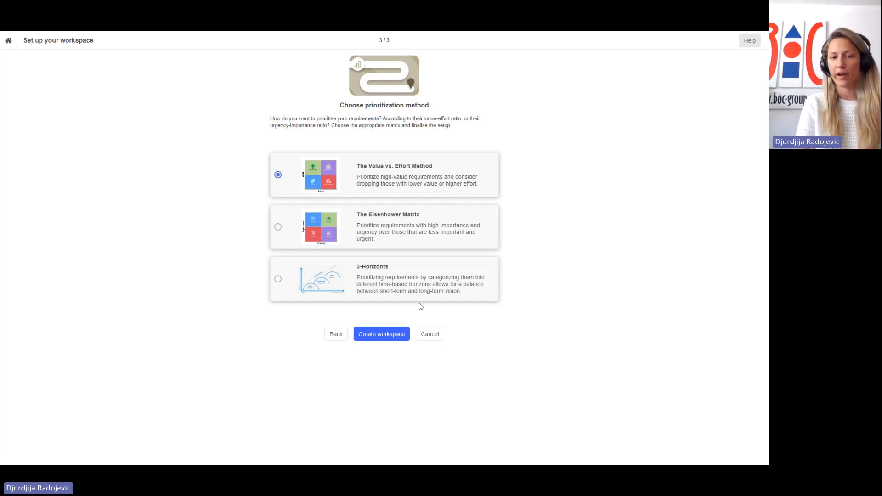
click(378, 341)
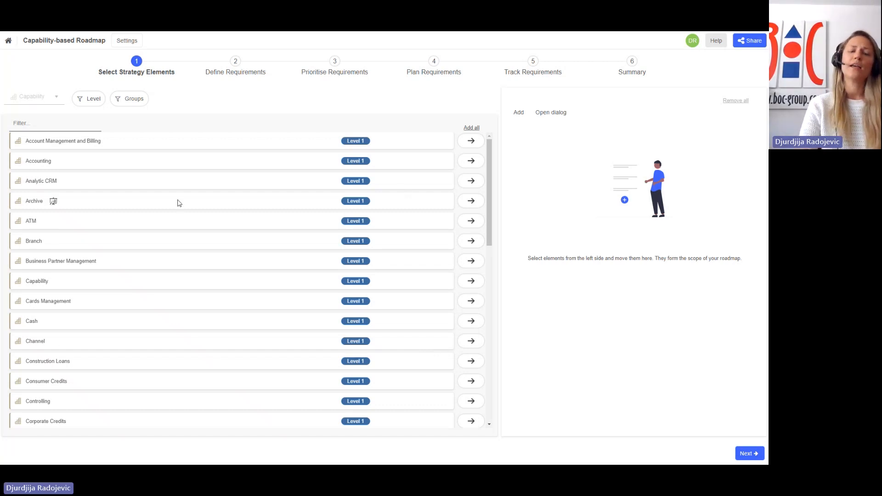
drag(490, 170, 499, 176)
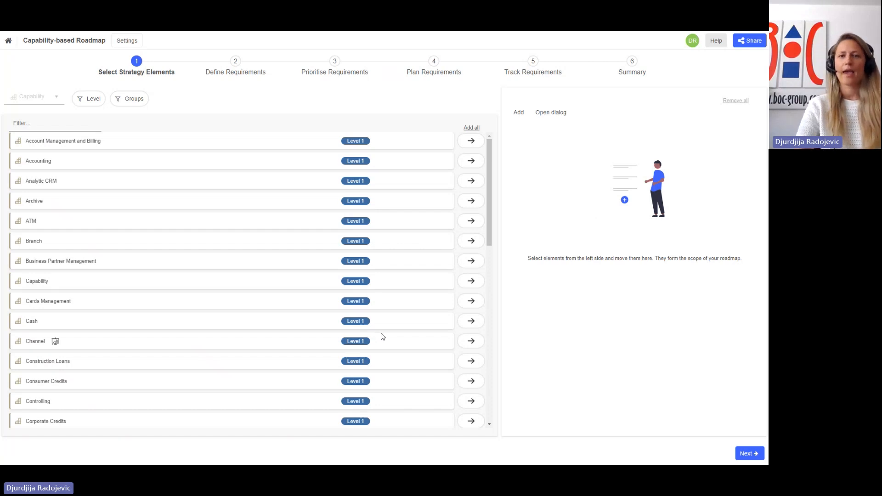
click(471, 145)
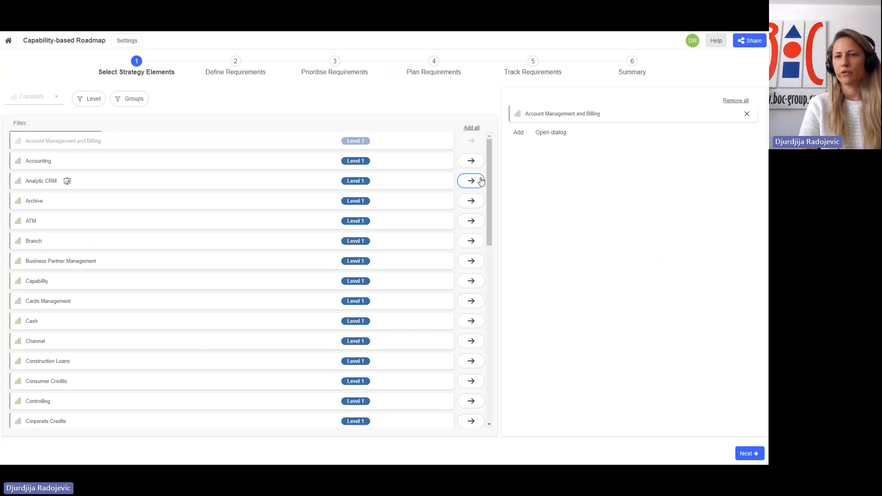
click(747, 113)
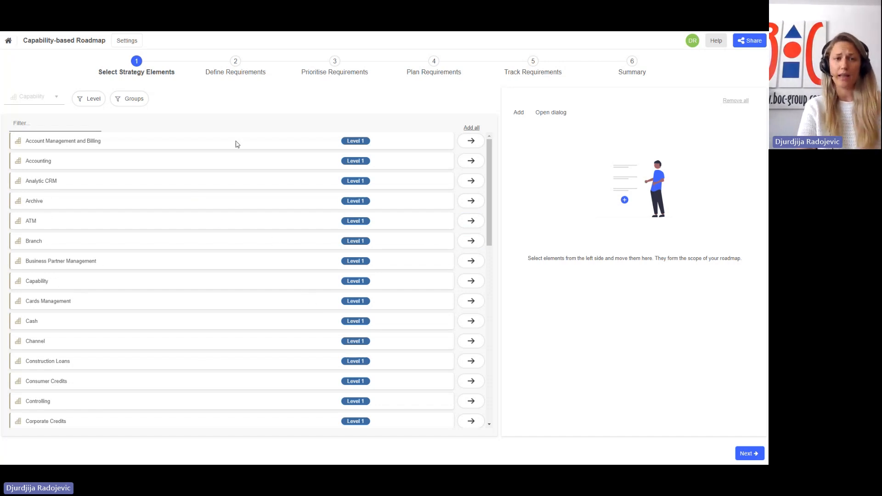
Filter the capabilities by the Enterprise Management & Support group under 01 ADOmoney Bank, 02 EAM, 02 Business Architecture, 02 Capabilities
click(133, 106)
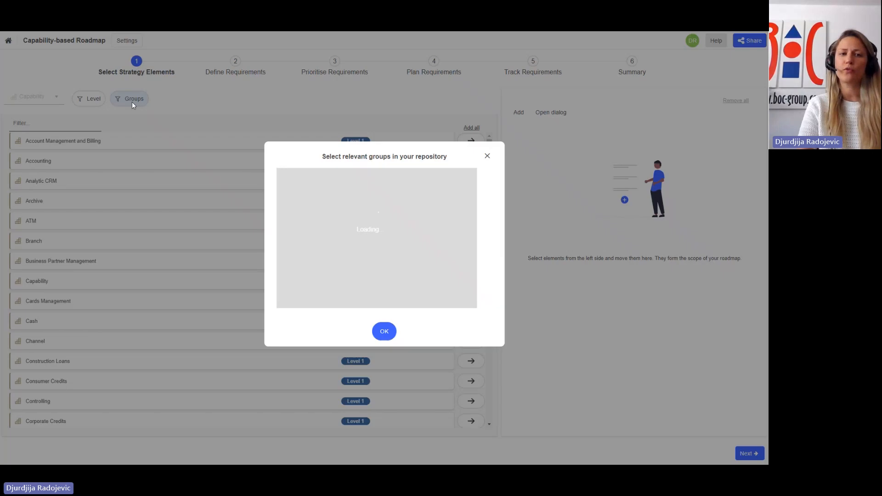
click(284, 191)
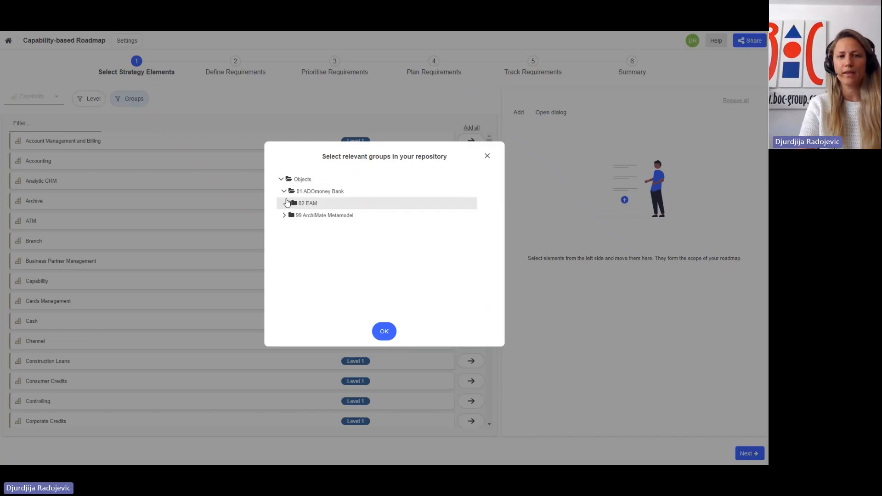
click(286, 203)
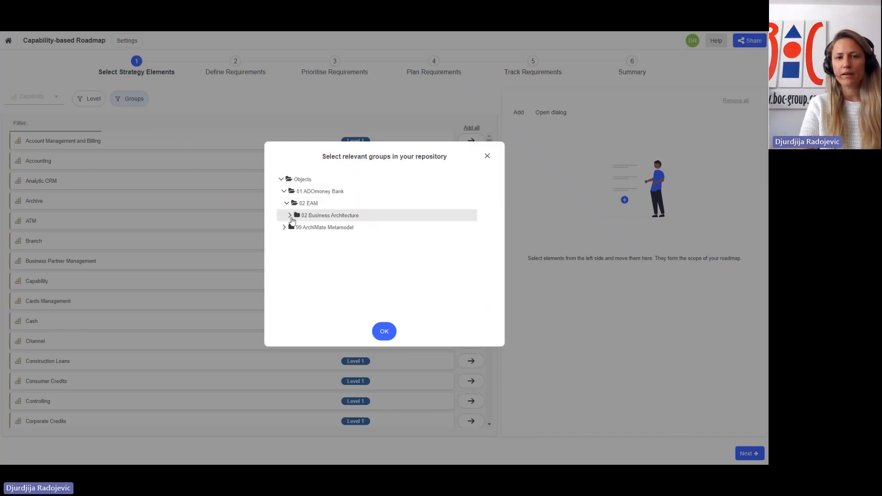
click(290, 216)
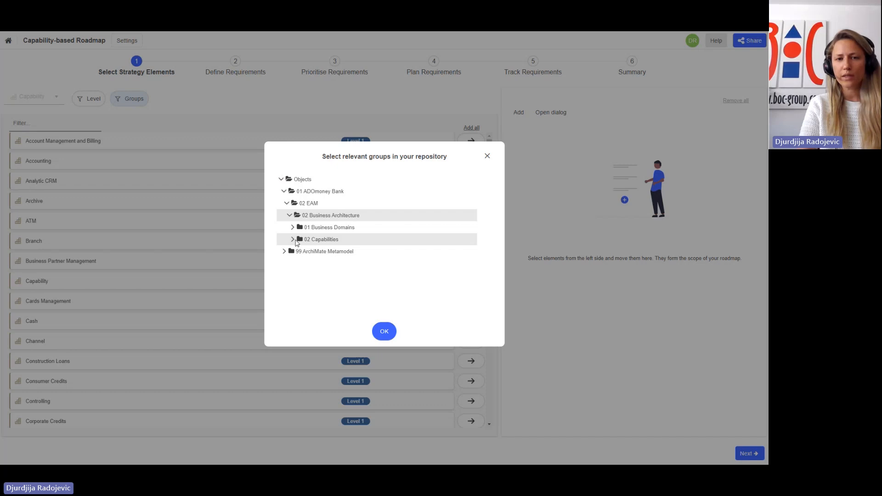
click(292, 239)
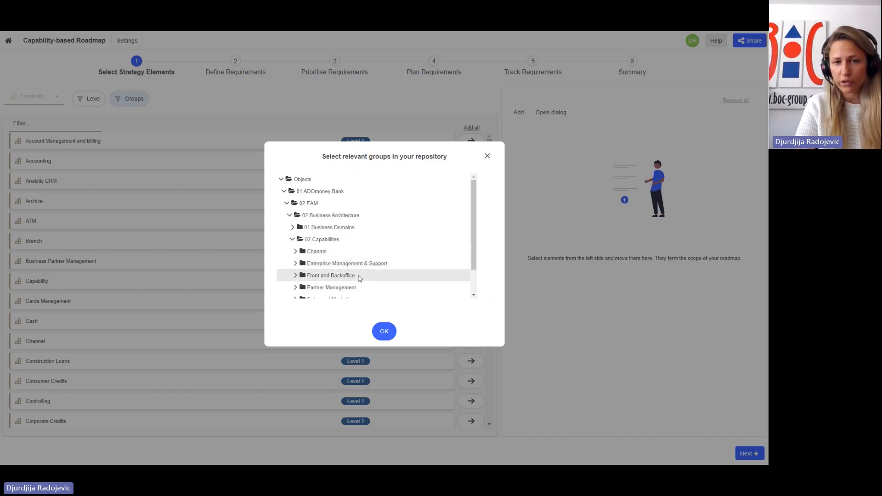
click(345, 266)
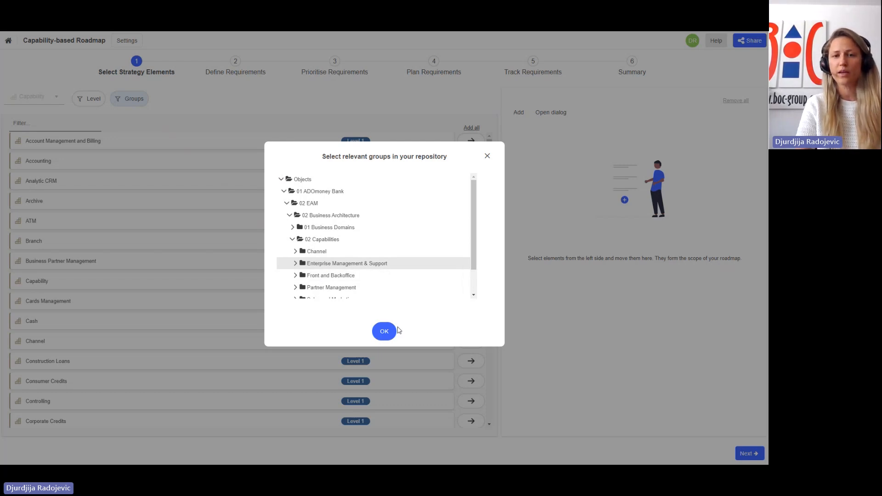
click(386, 335)
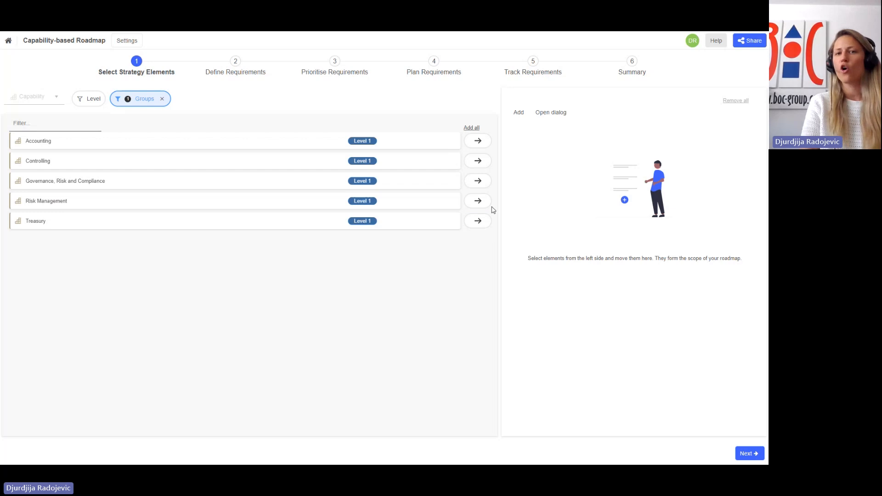
Add all filtered capabilities to the roadmap scope and proceed to Define Requirements to review their listed requirements
click(471, 128)
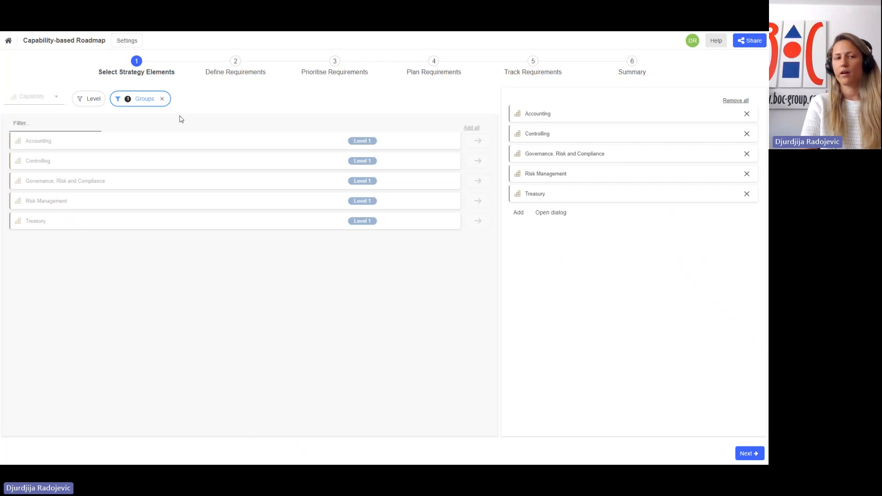
click(745, 454)
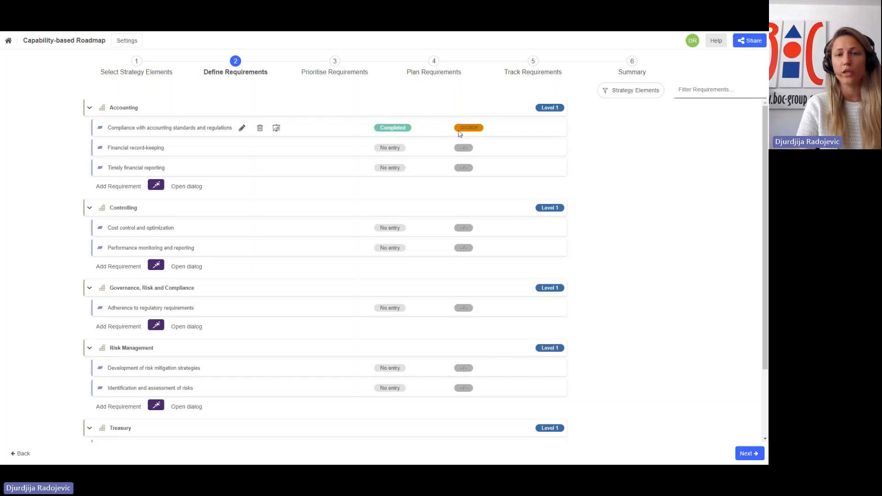
drag(766, 150, 766, 196)
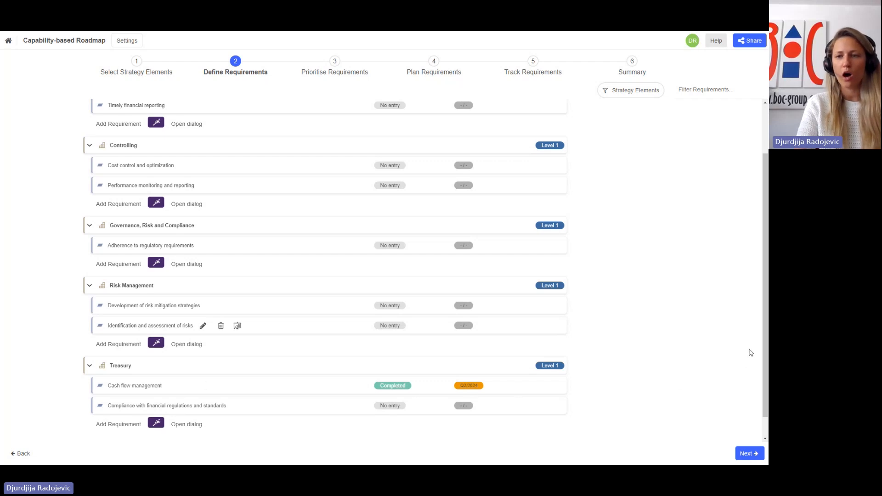
Add the existing requirement "Compliance with KYC requirements (Money Laundering Regulation)" to the Governance, Risk and Compliance capability
drag(761, 340, 757, 283)
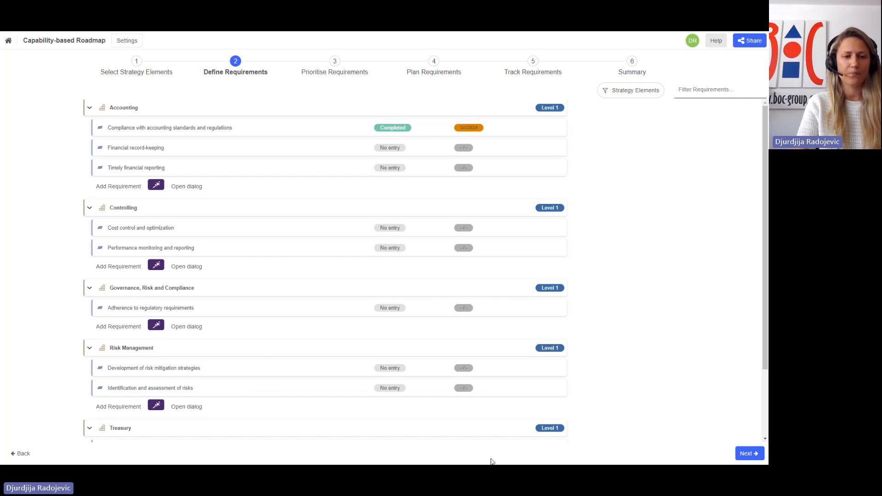
click(119, 326)
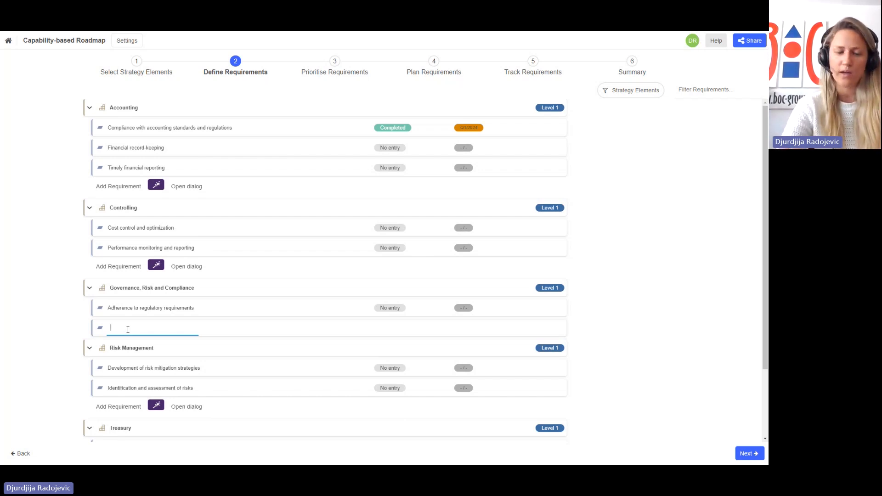
text(KYC)
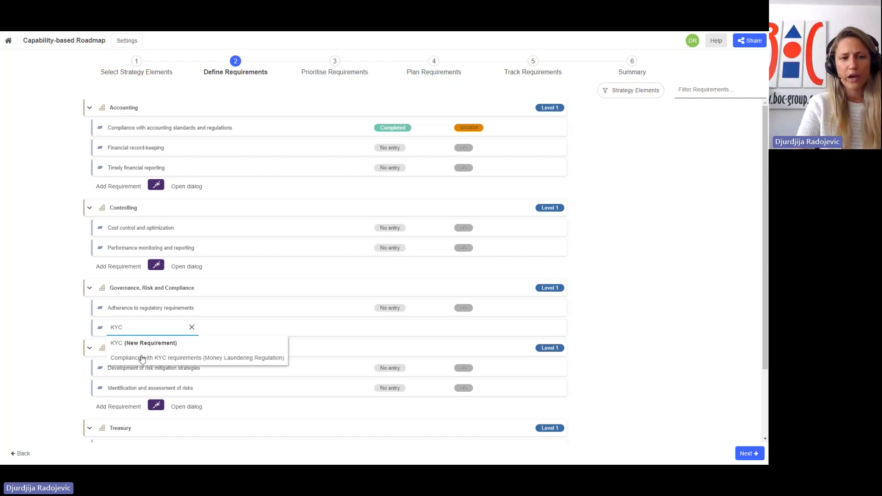
click(215, 361)
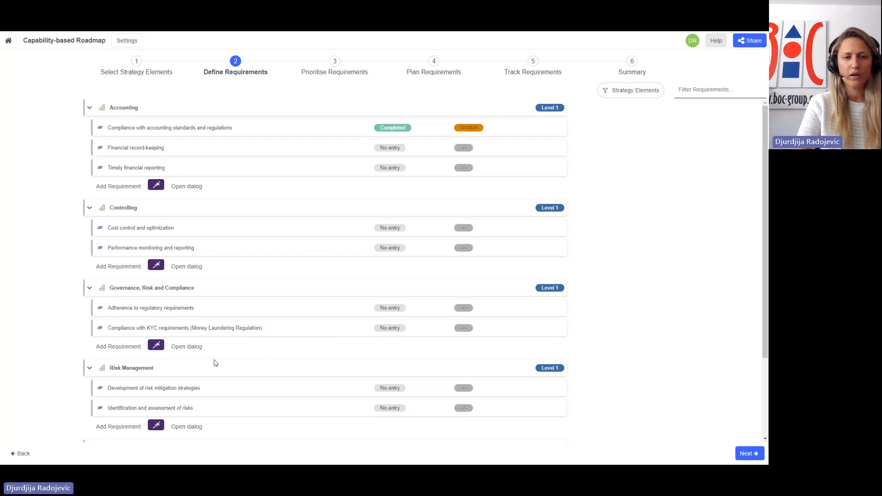
Add the existing requirement "Implementation of governance frameworks" to the Governance, Risk and Compliance capability
click(129, 347)
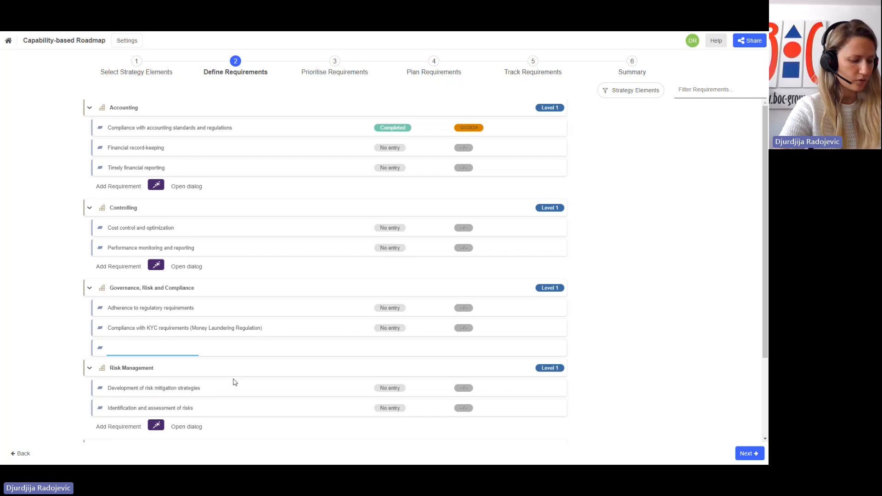
text(Im)
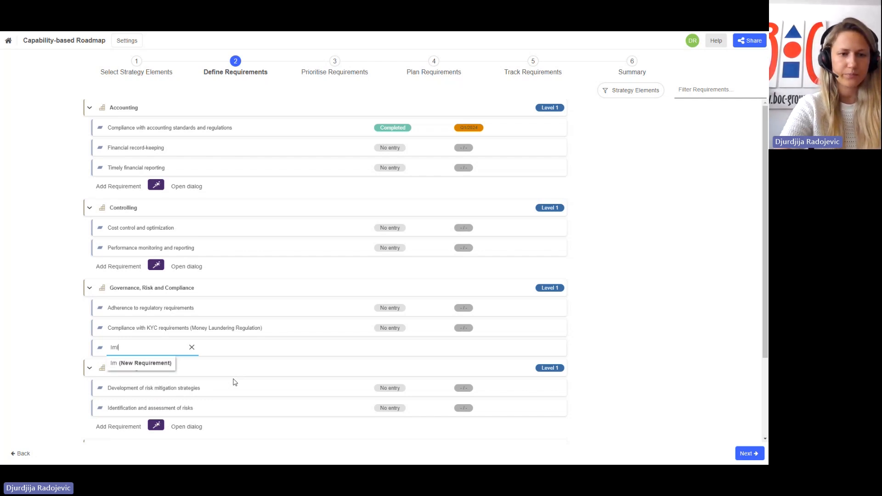
text(plementatio)
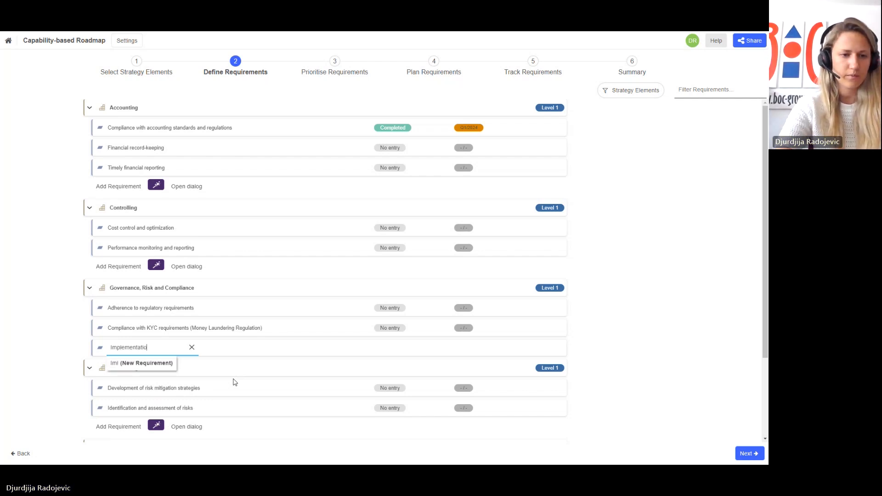
text(n)
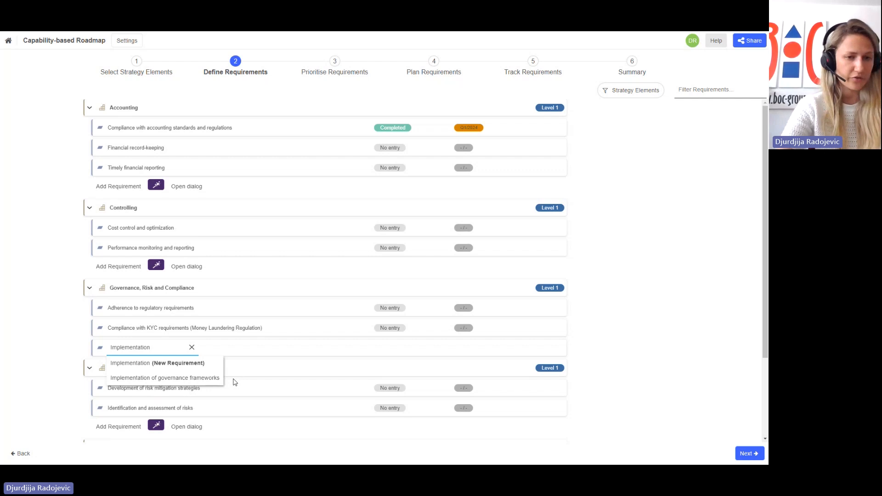
text( of gove)
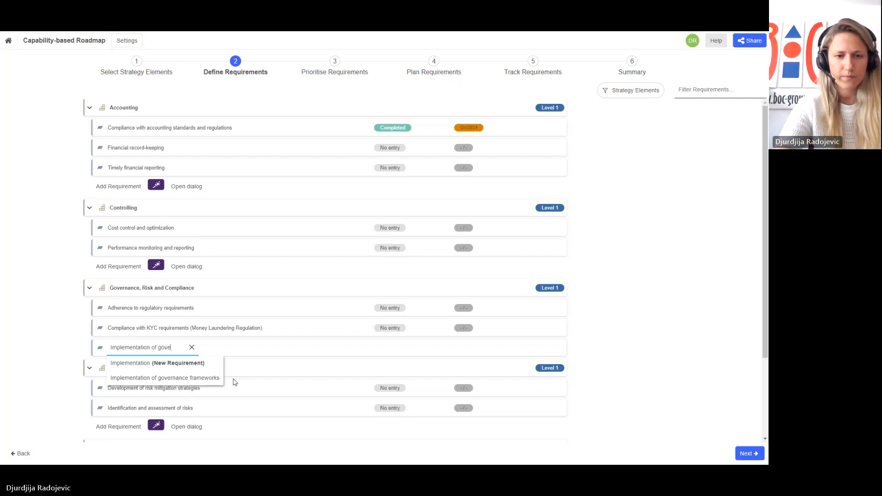
text(rnance)
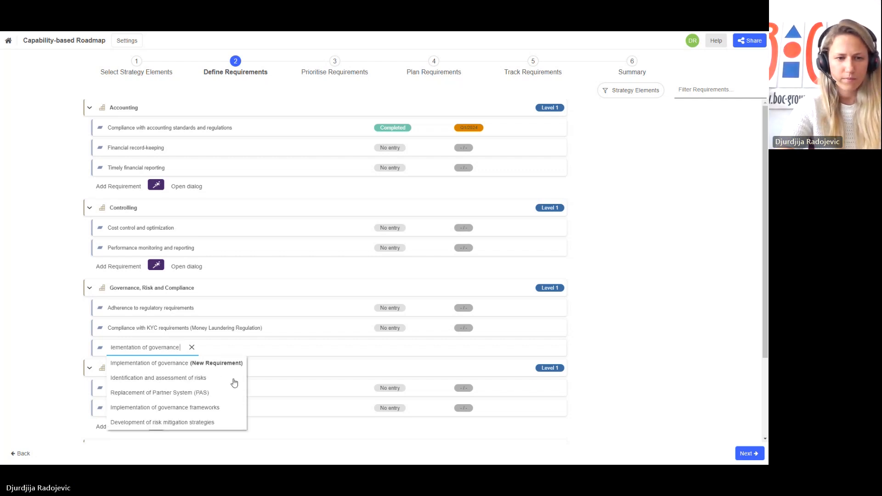
text( frameworks)
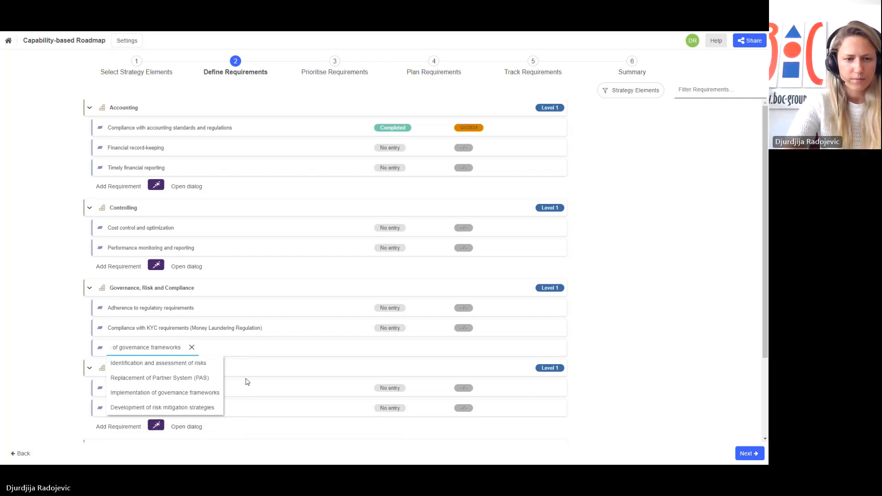
click(180, 398)
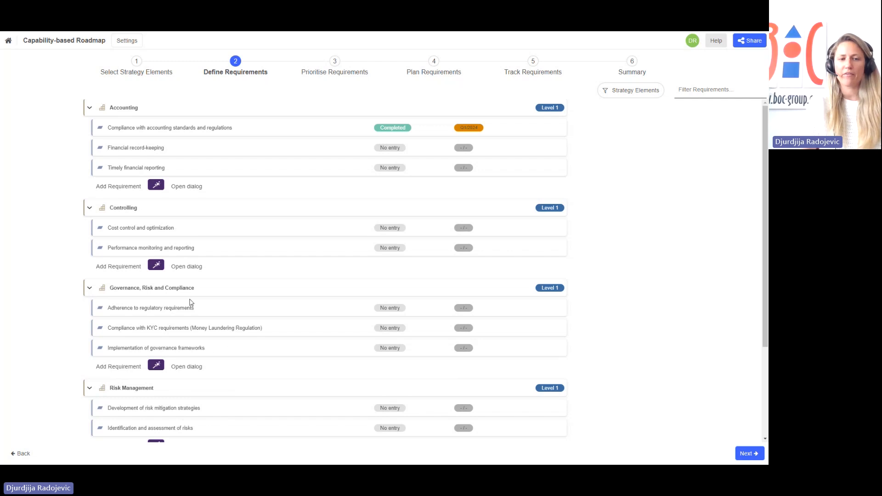
Proceed to Prioritise Requirements and place Cost control and optimization in Big Projects and Identification and assessment of risks in Fill-ins
mouse_move(253, 357)
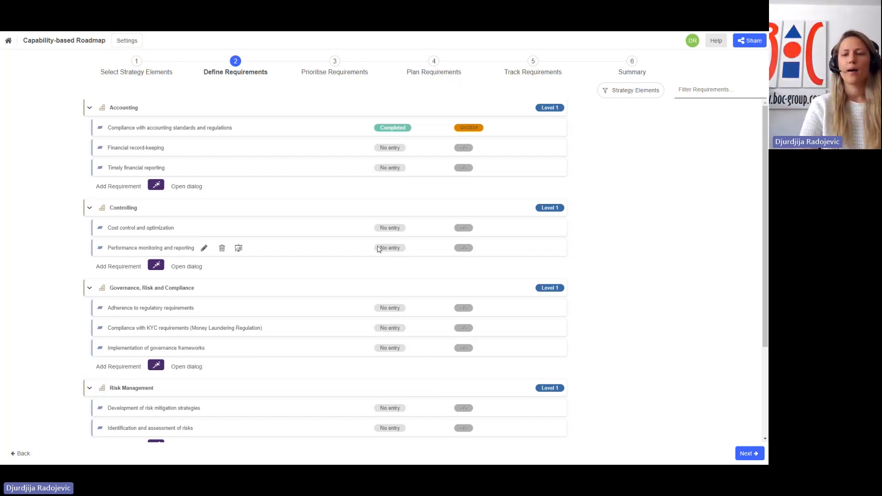
scroll(765, 216, down, 1)
mouse_move(765, 217)
mouse_down()
mouse_move(762, 296)
mouse_move(767, 199)
mouse_up()
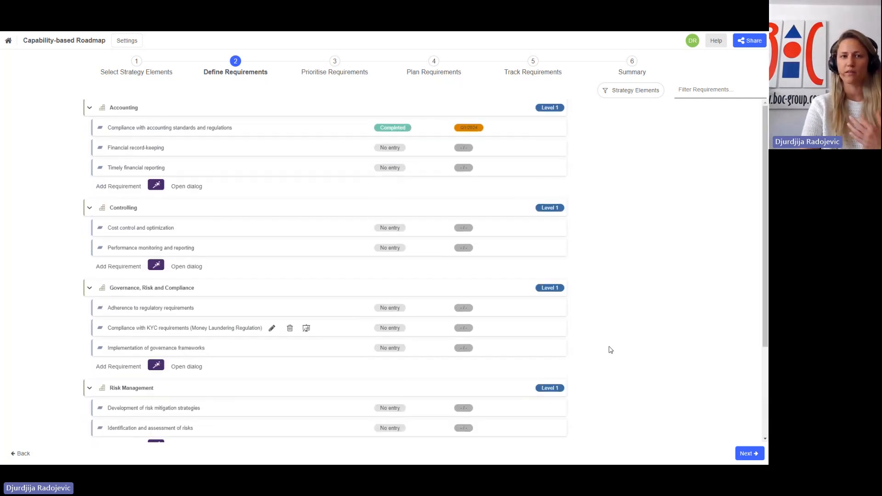
click(746, 455)
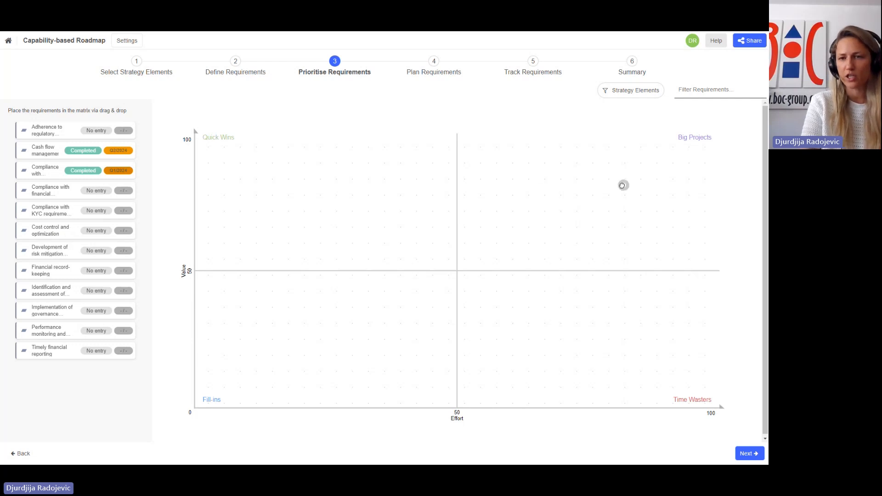
drag(622, 185, 623, 185)
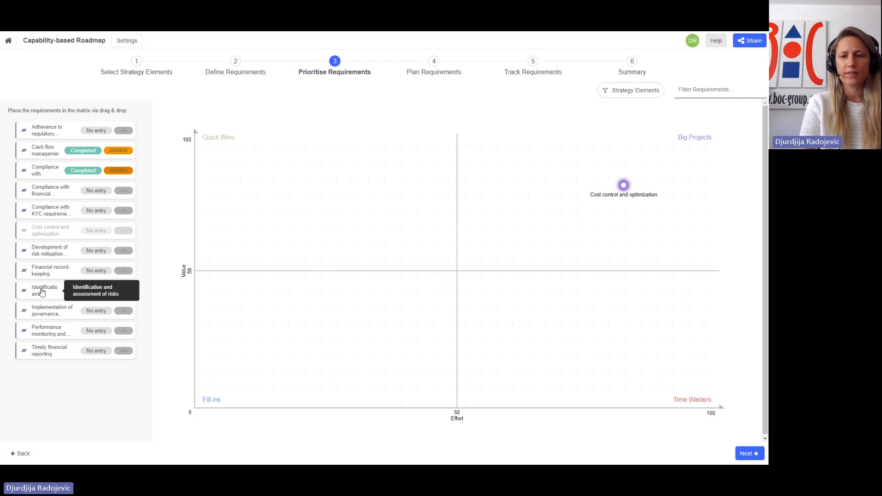
drag(42, 292, 322, 340)
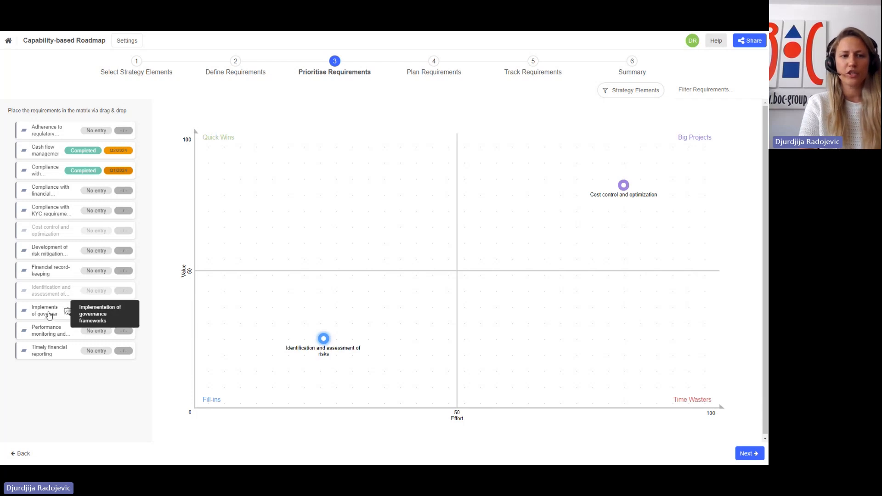
Place Implementation of governance frameworks and Adherence to regulatory requirements in Quick Wins, Timely financial reporting in Big Projects, and Compliance with KYC requirements in Time Wasters
drag(48, 315, 307, 177)
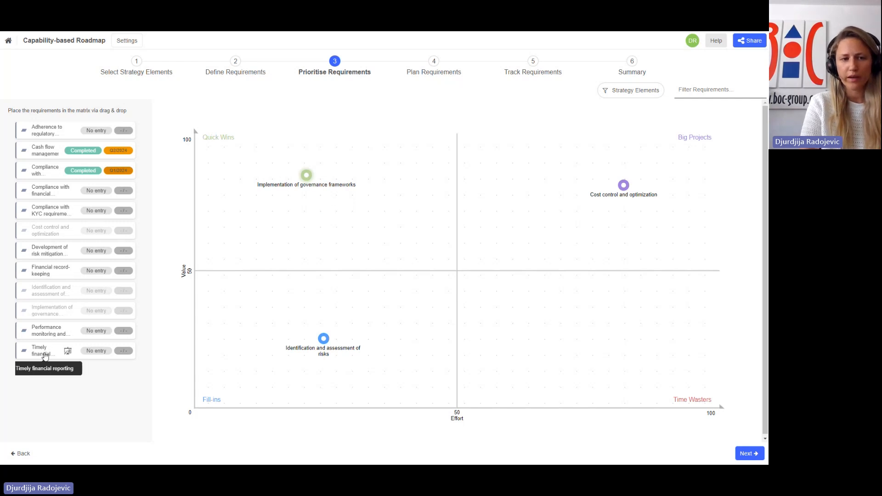
drag(44, 355, 566, 210)
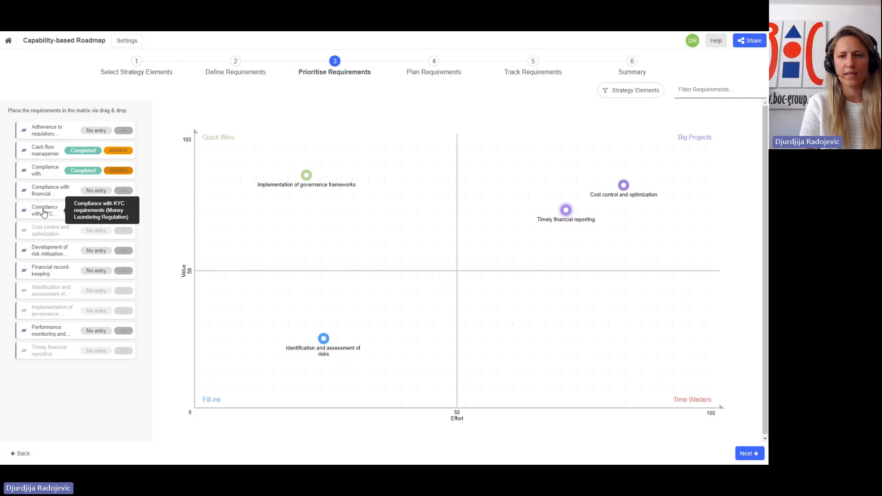
drag(46, 213, 588, 345)
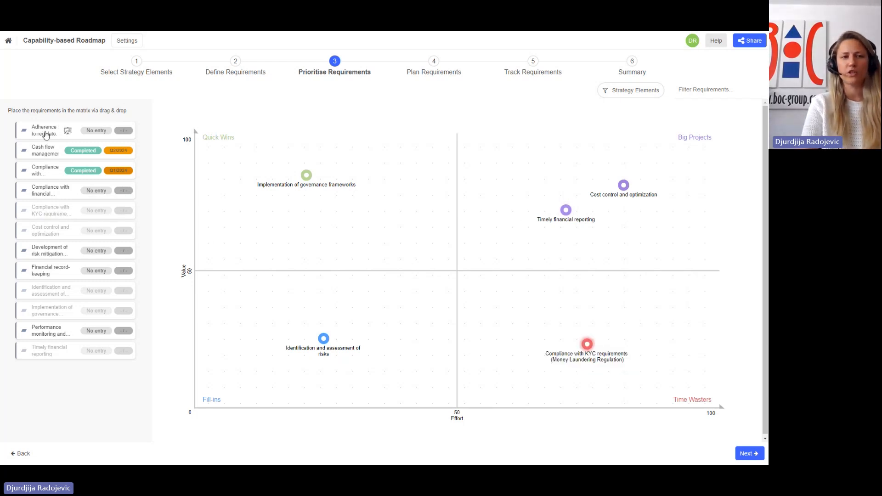
drag(45, 130, 395, 225)
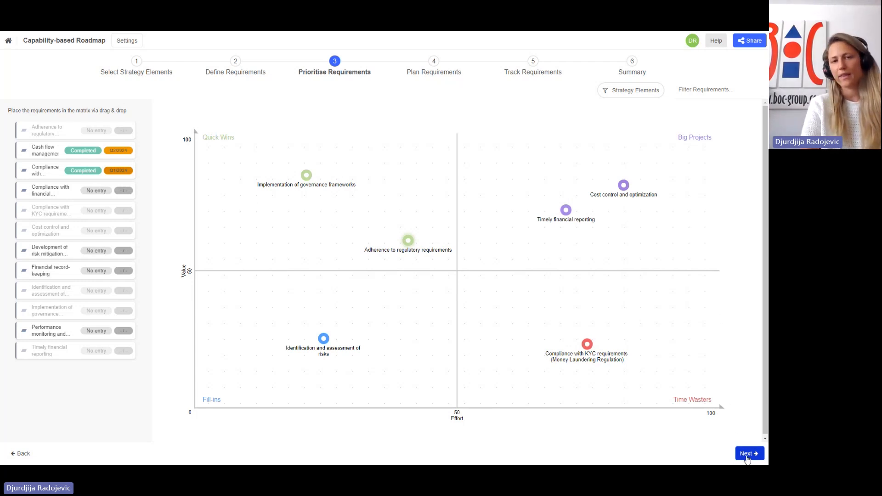
Proceed to Plan Requirements, add the Q1/2024 quarter and schedule Adherence to regulatory requirements in Q3/2024
click(746, 455)
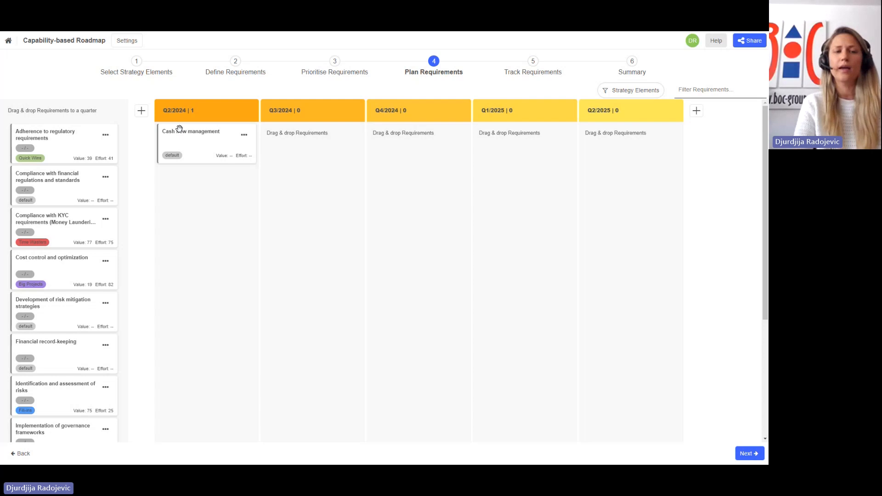
click(143, 112)
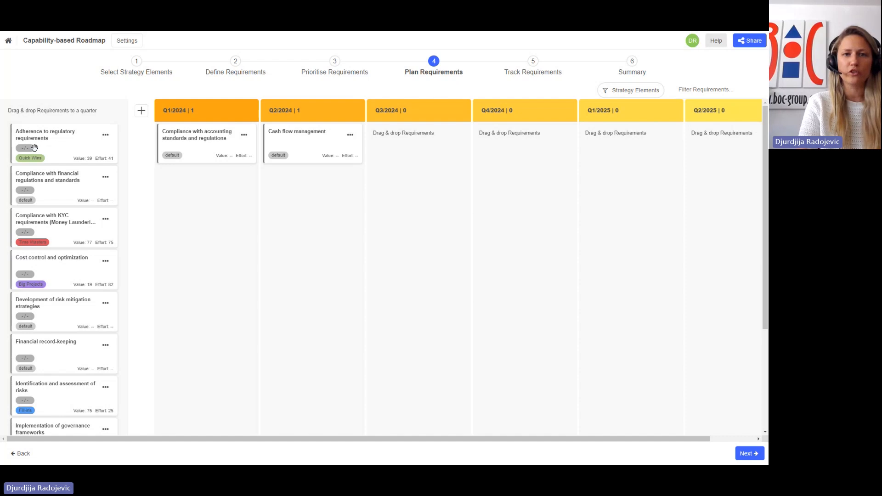
drag(38, 147, 397, 156)
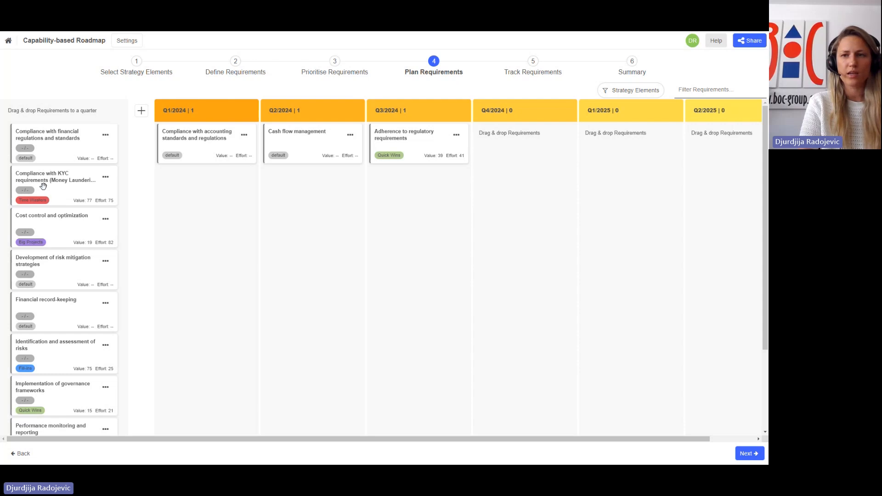
Add the Q3/2025 and Q4/2025 quarters to the plan and schedule Compliance with KYC requirements in Q4/2025
drag(44, 185, 680, 257)
click(753, 110)
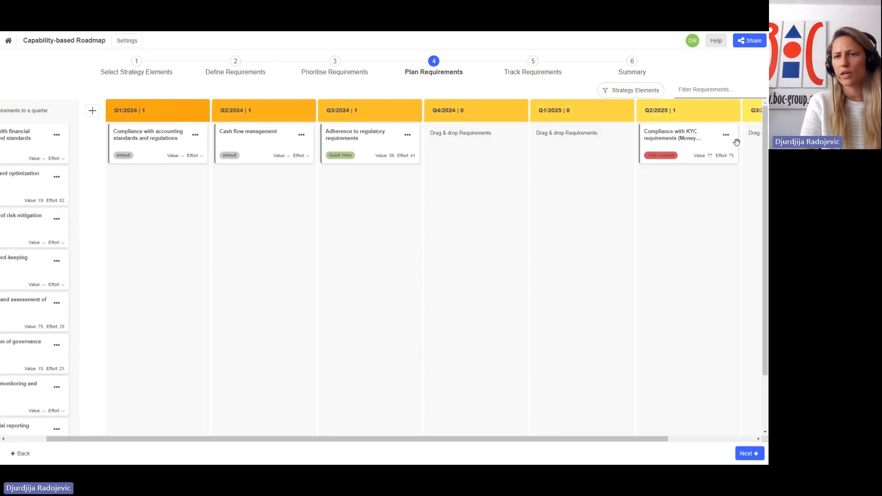
drag(656, 439, 698, 440)
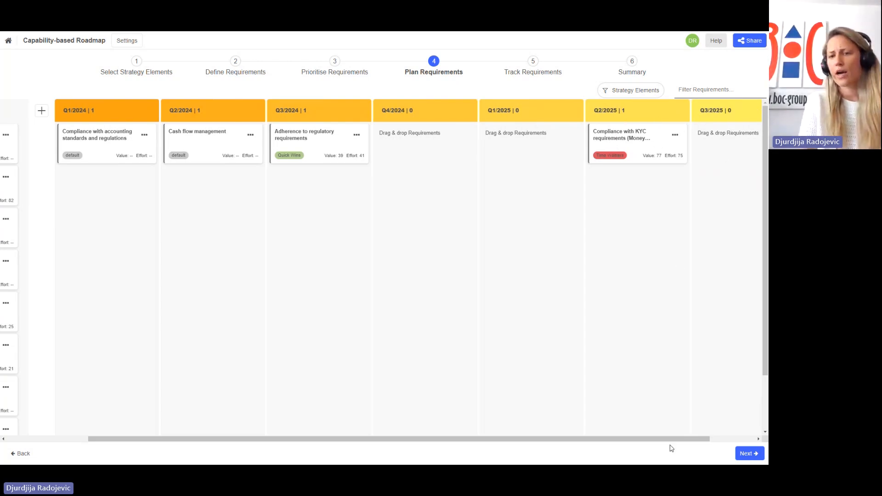
drag(669, 440, 711, 437)
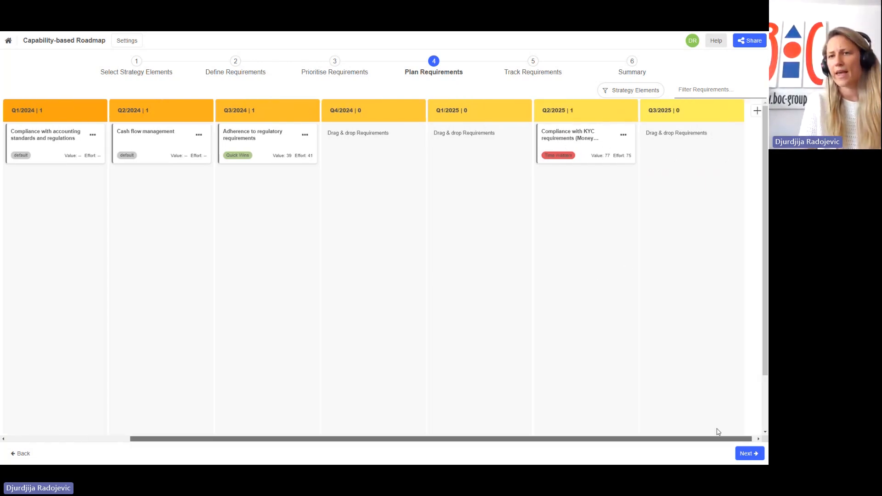
click(757, 111)
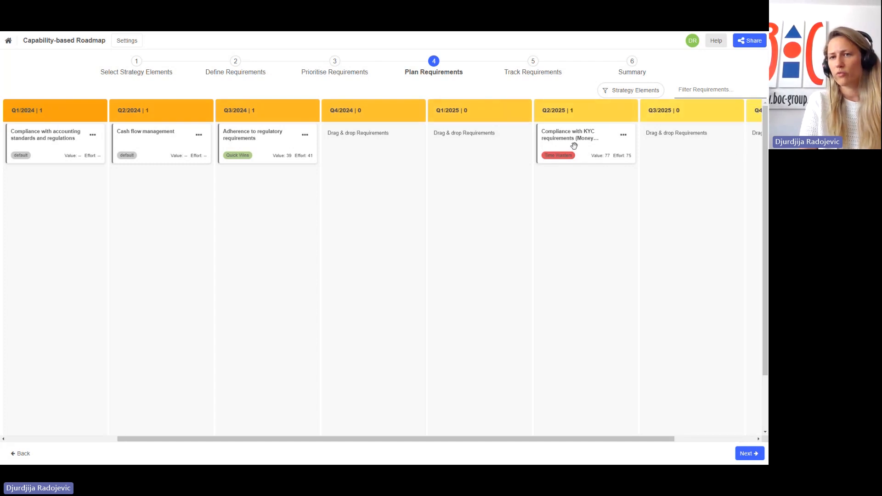
drag(575, 145, 653, 149)
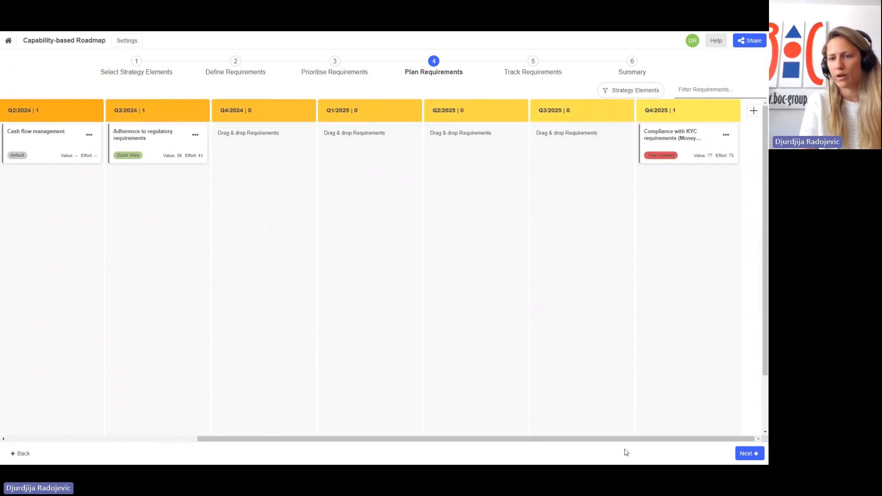
Schedule Identification and assessment of risks in Q4/2024 and proceed to Track Requirements
drag(625, 439, 430, 459)
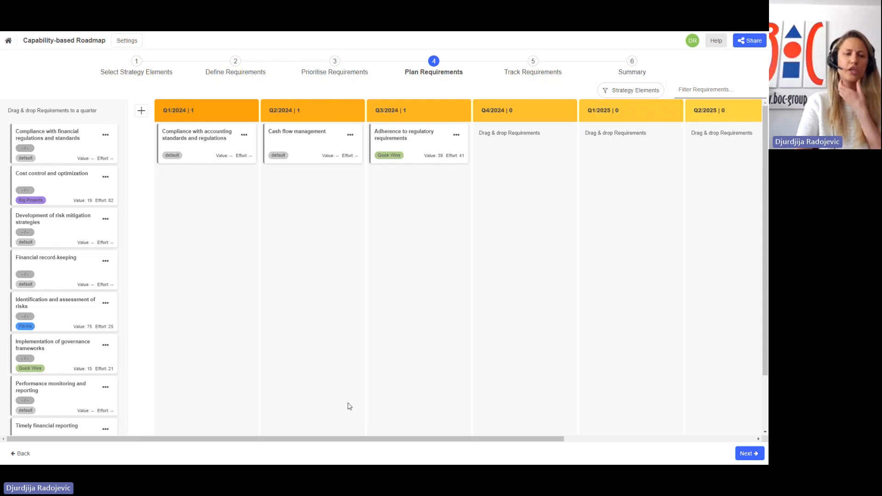
drag(43, 309, 558, 337)
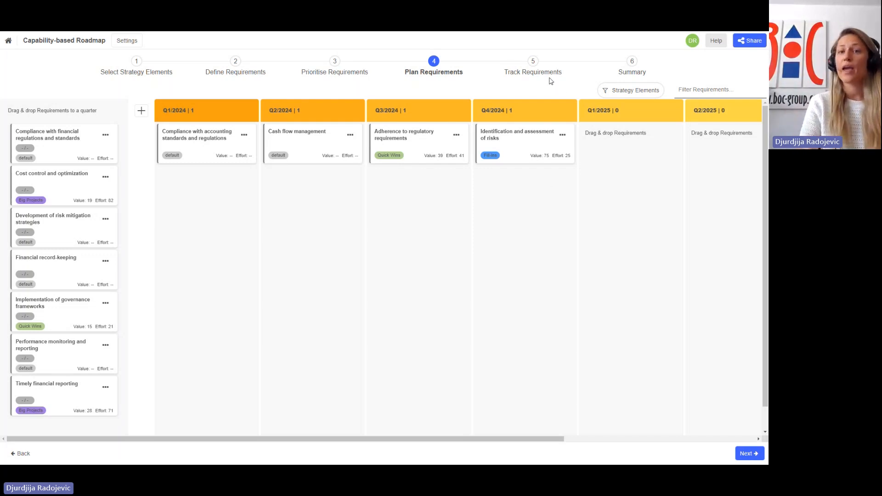
click(746, 453)
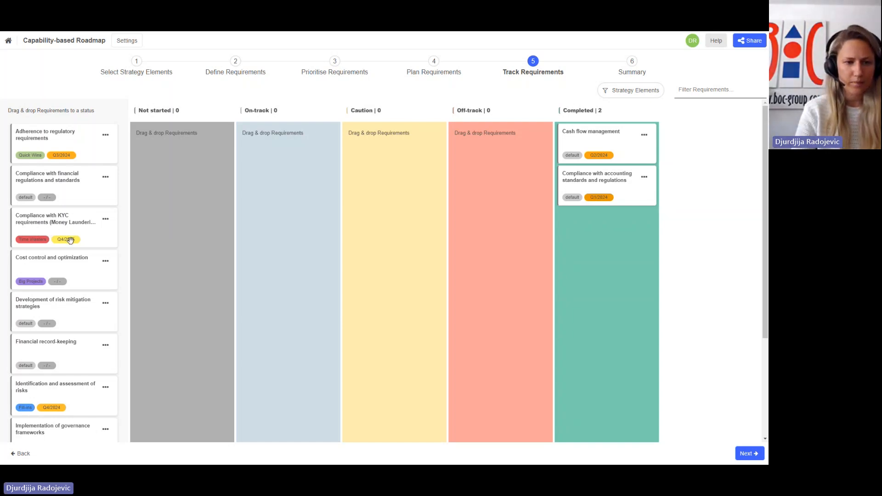
Set the status of Timely financial reporting to Caution, Cost control and optimization to On-track, and Compliance with KYC requirements to Not started
scroll(69, 240, down, 3)
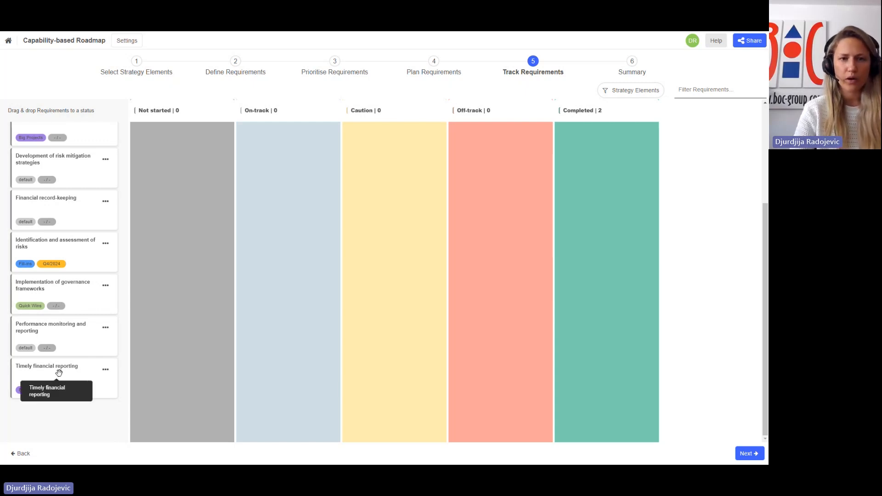
drag(59, 372, 394, 143)
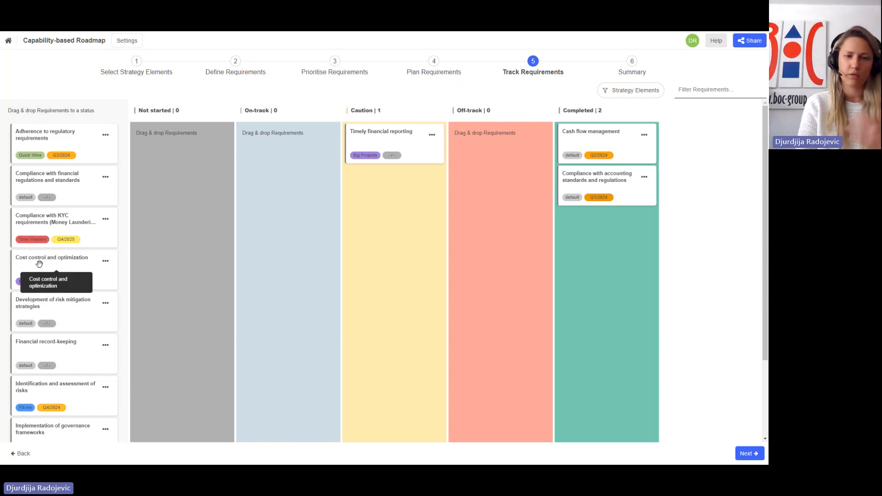
drag(40, 264, 261, 169)
drag(51, 224, 195, 167)
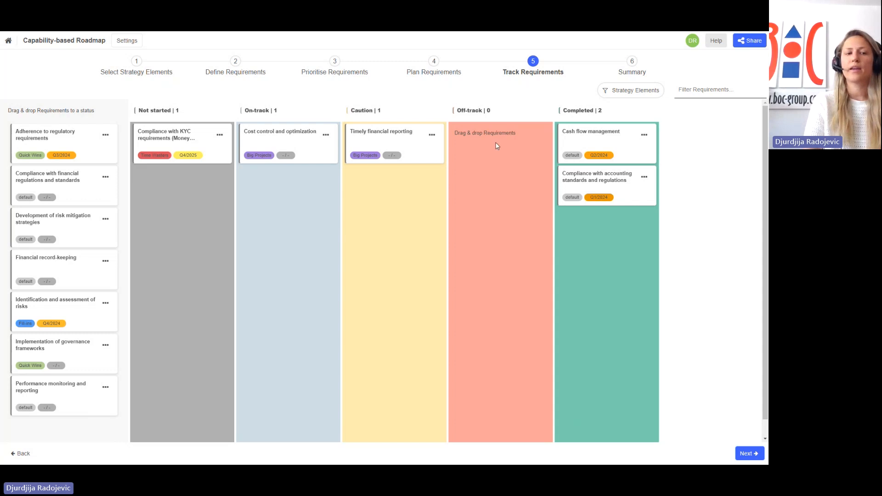
Set the status of Identification and assessment of risks to Off-track and proceed to the Summary
drag(33, 307, 508, 302)
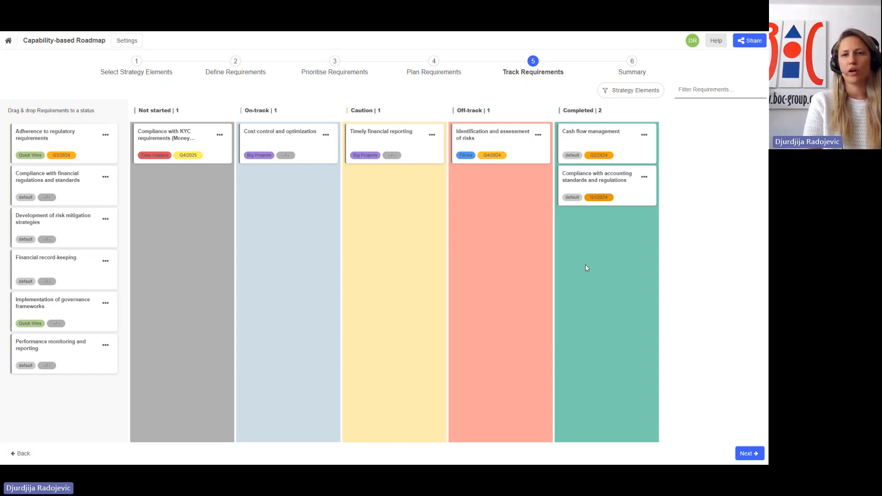
click(636, 67)
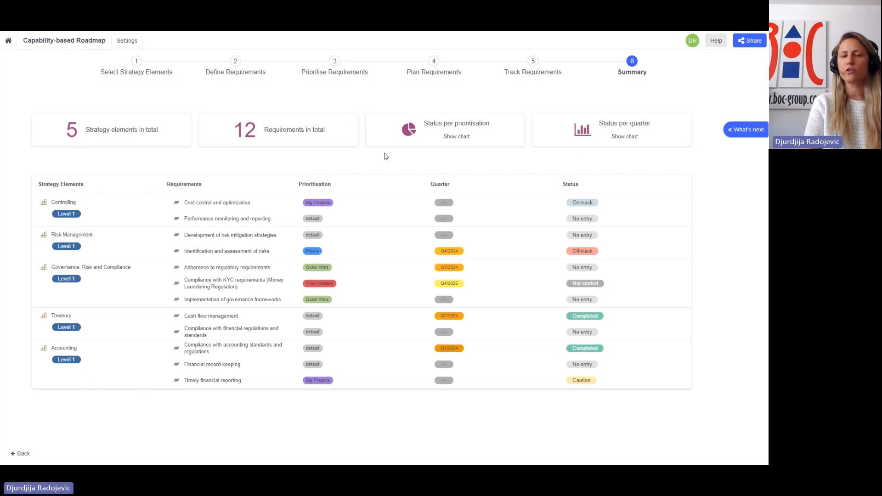
Examine the Status per prioritisation chart, checking which Big Projects requirements are On-track and which are in Caution, and close it
click(459, 139)
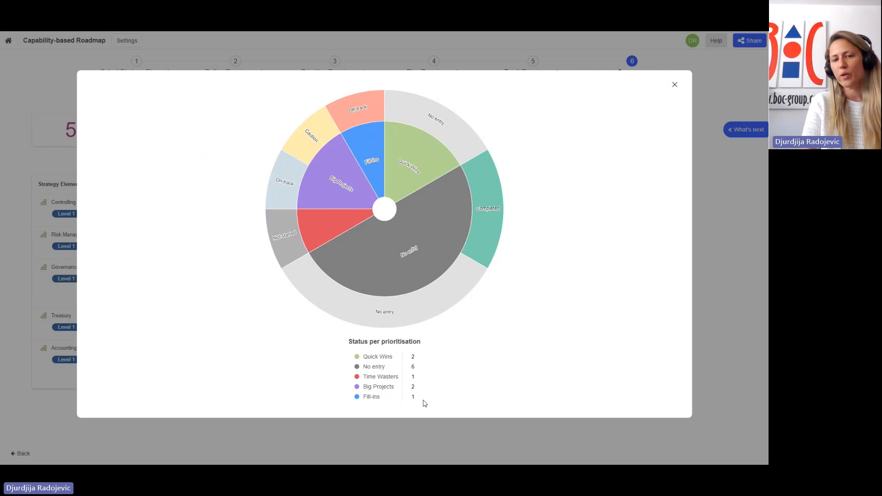
mouse_move(284, 200)
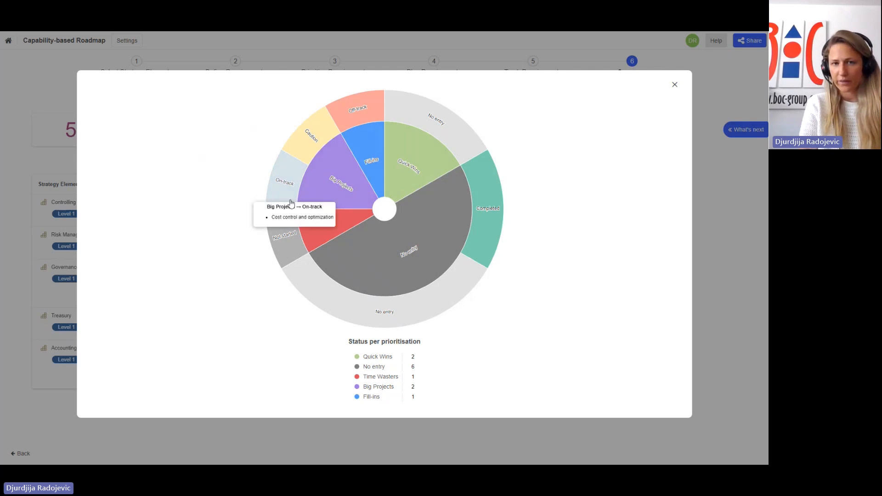
mouse_move(314, 138)
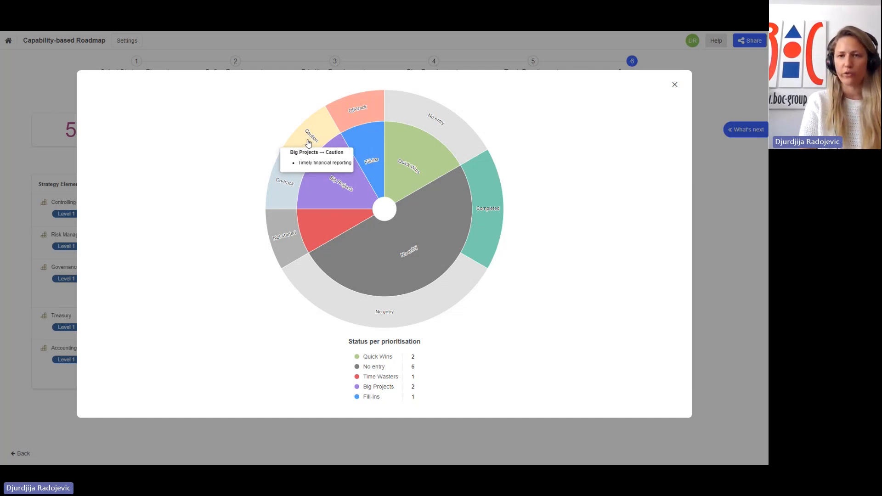
click(674, 85)
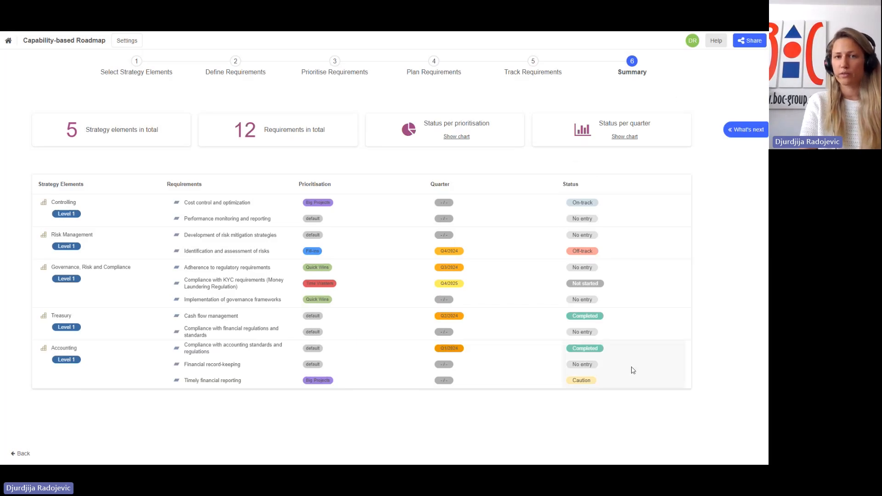
Examine the Status per quarter chart, checking the requirements under Open, Q1/2024 and Q2/2024, and close it
click(625, 137)
mouse_move(126, 222)
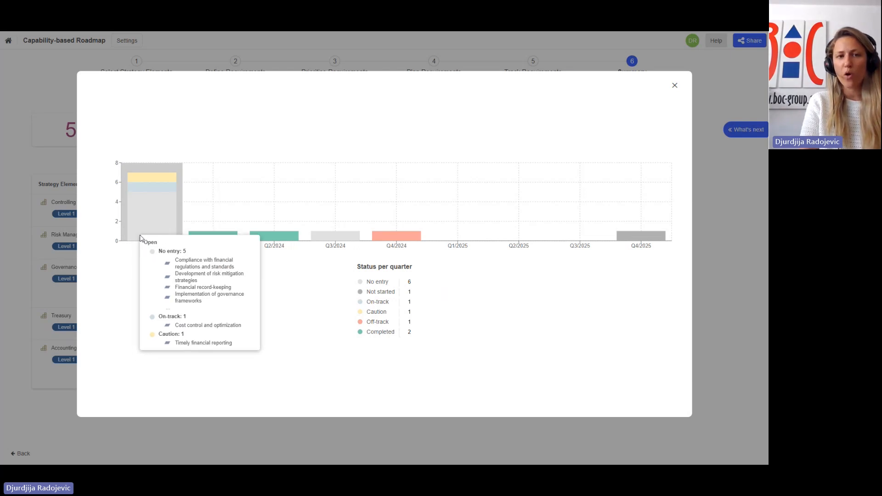
mouse_move(217, 241)
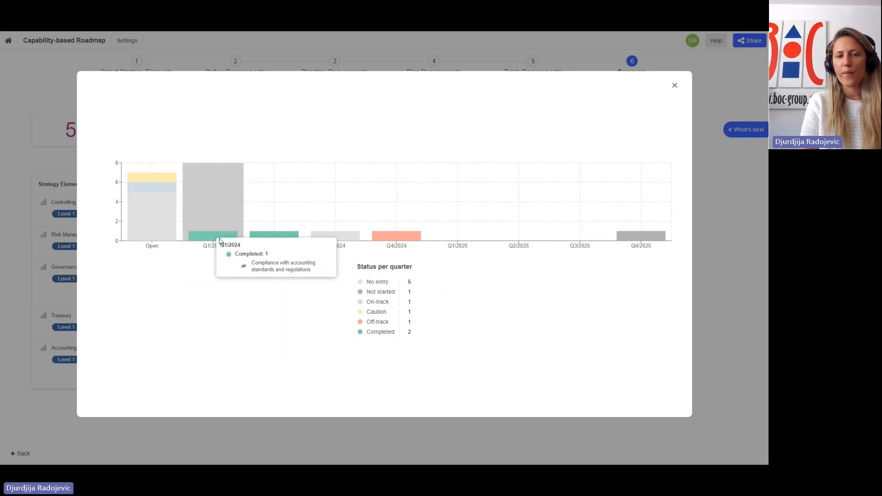
mouse_move(270, 241)
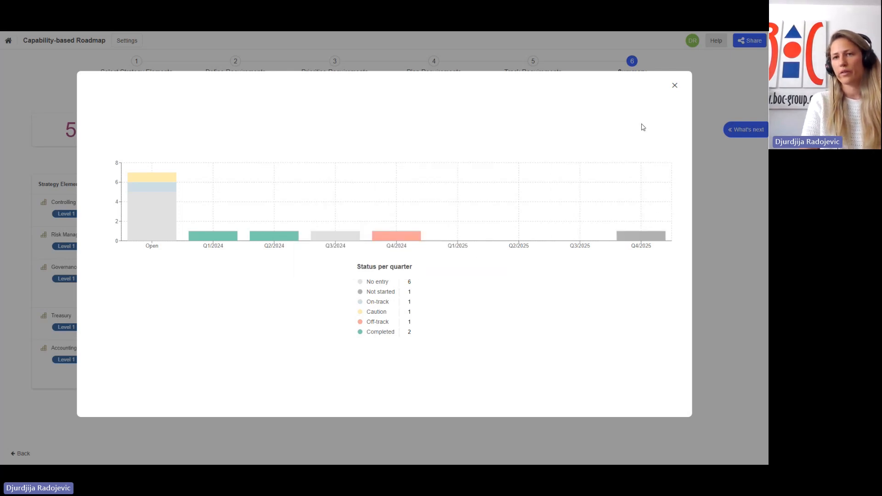
click(675, 85)
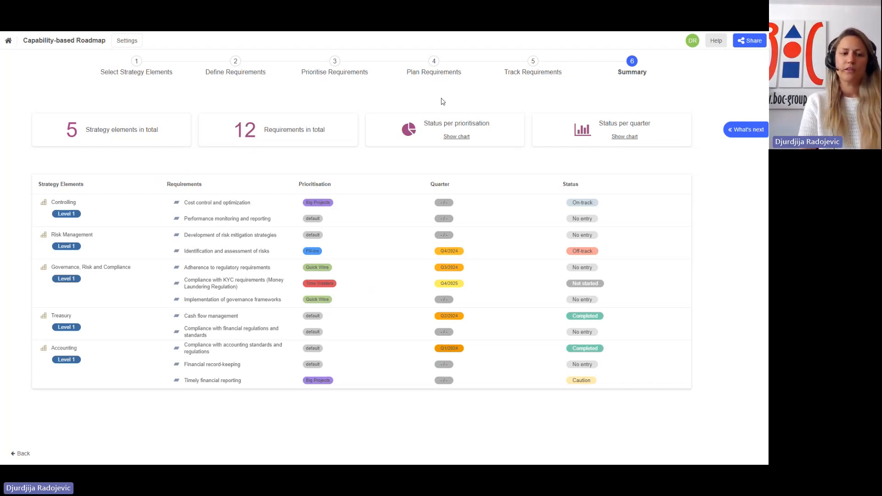
key(alt+Tab)
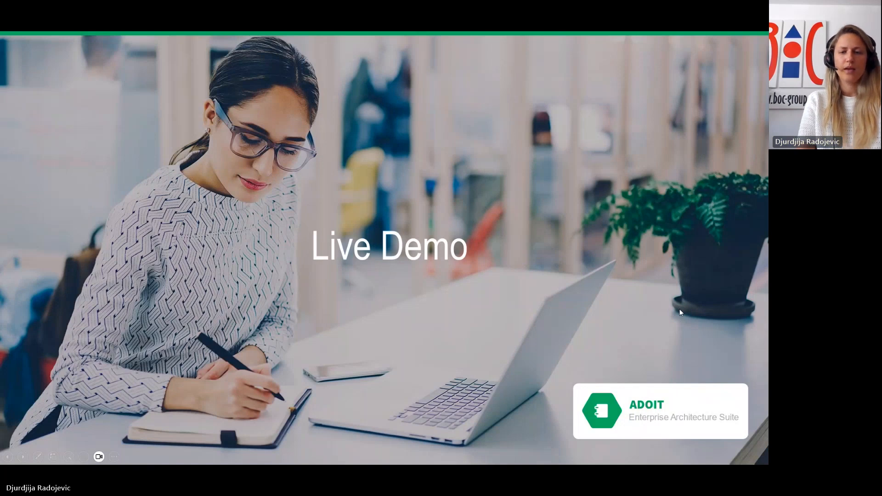
key(Right)
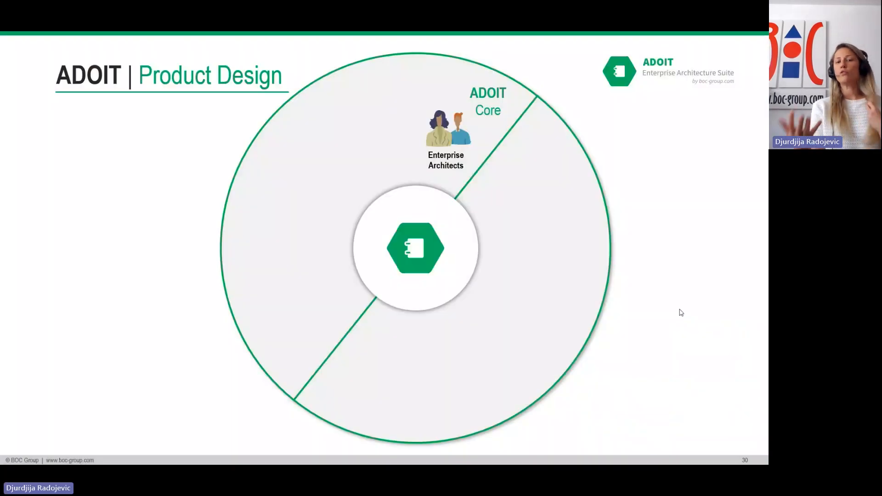